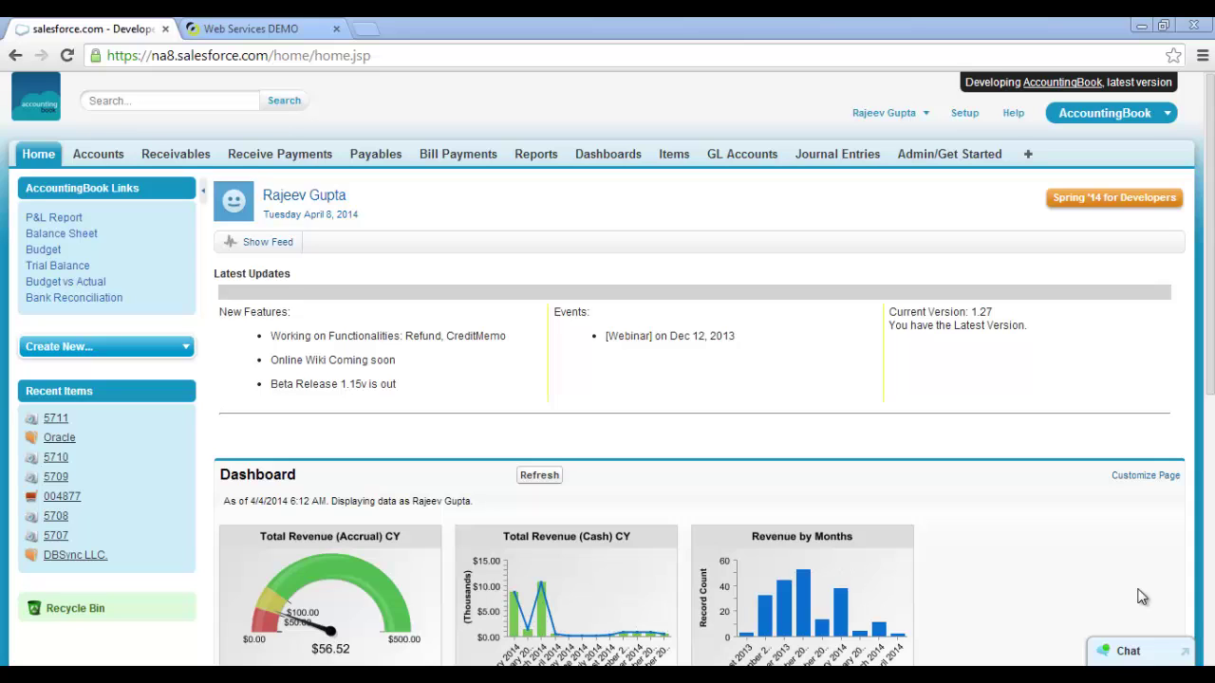
Start a new receivable of record type Invoice from the Receivables page.
left_click(173, 165)
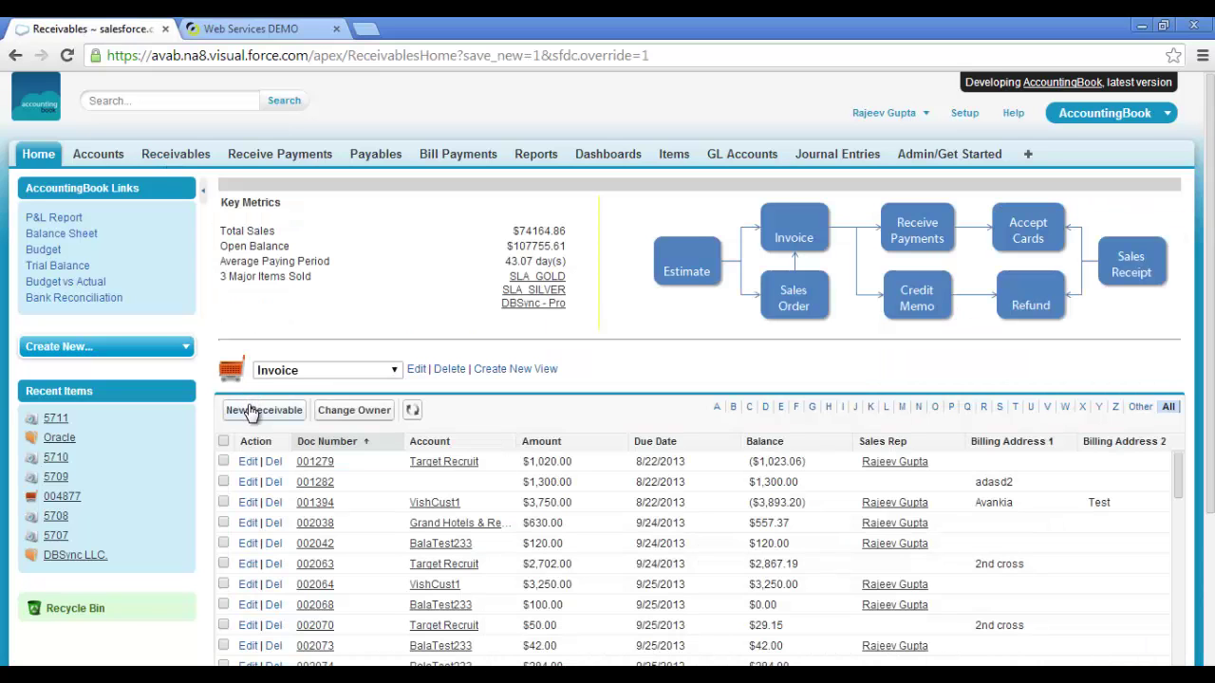
left_click(253, 410)
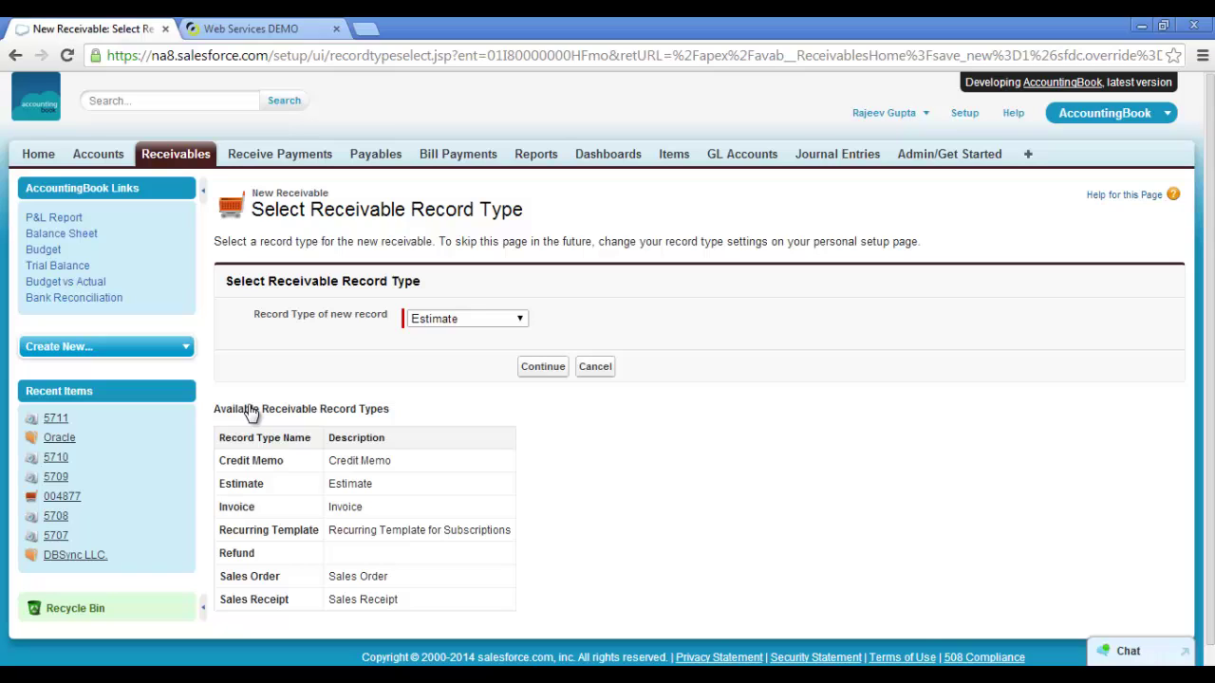
left_click(465, 319)
left_click(441, 362)
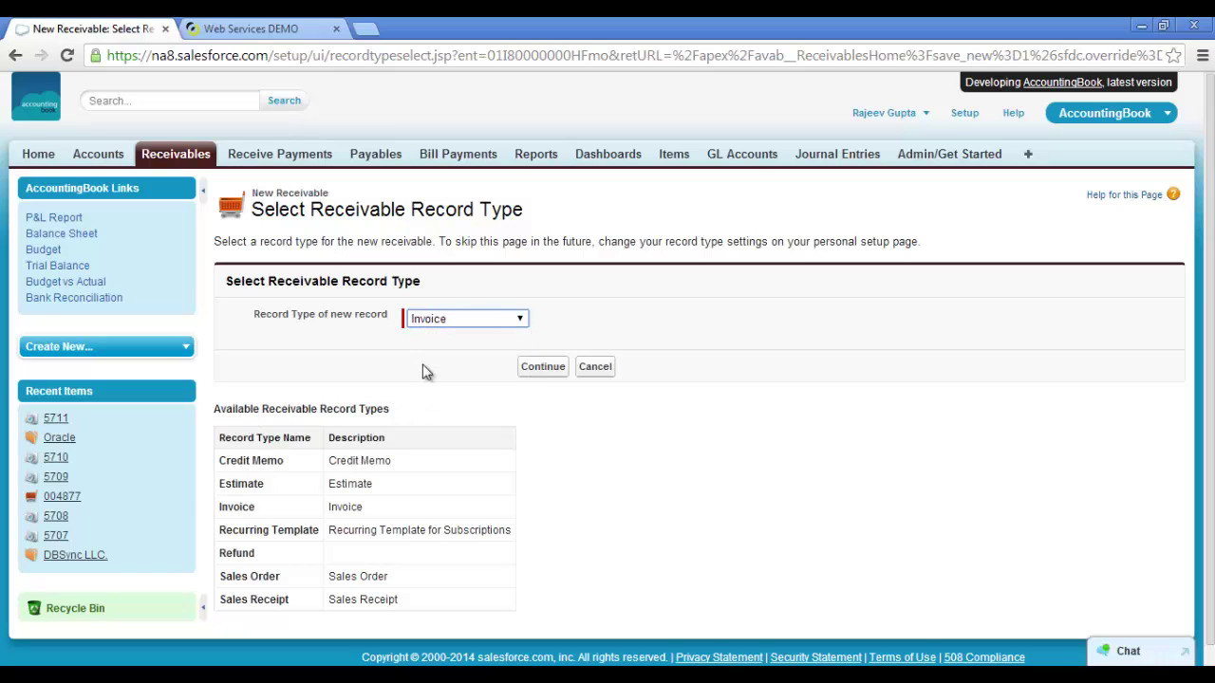
left_click(536, 367)
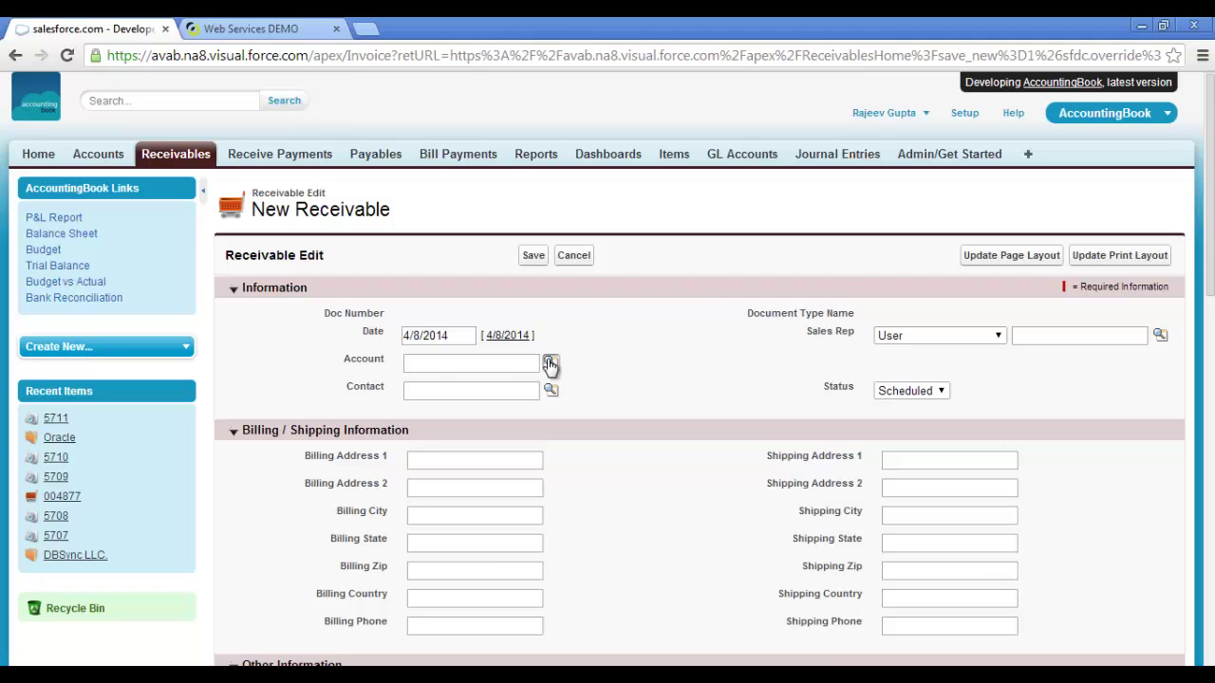
Set the invoice account to Oracle and pick the first matching contact.
left_click(547, 361)
left_click(268, 537)
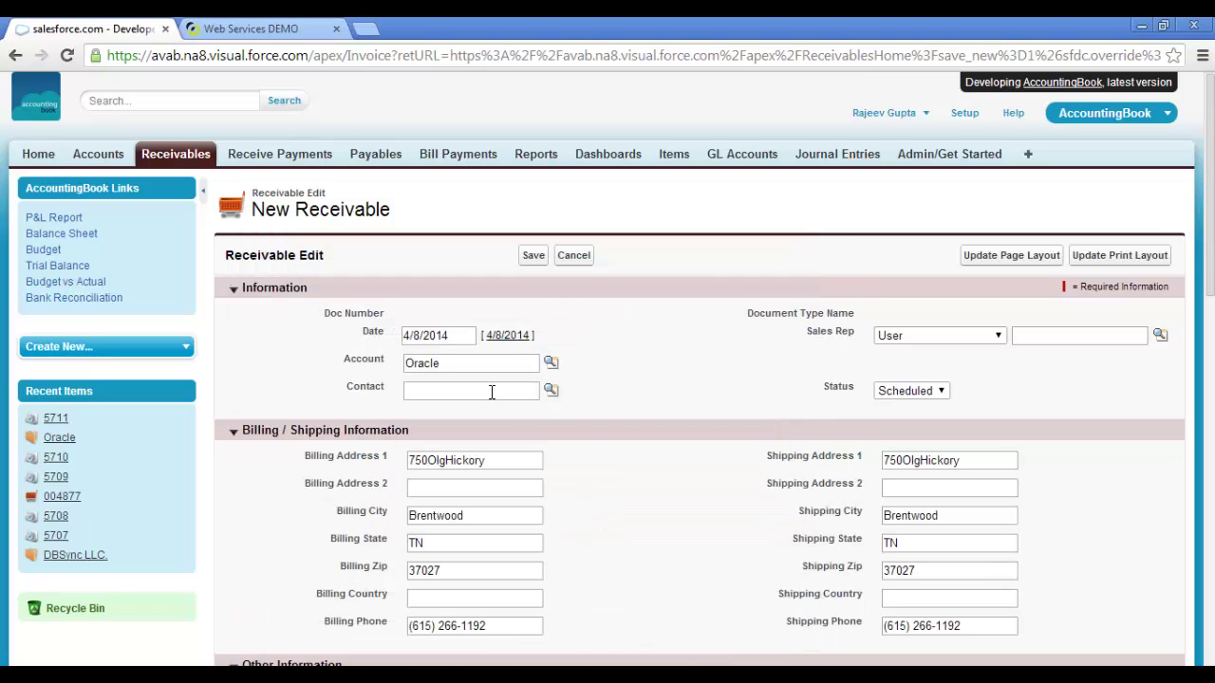
left_click(496, 390)
left_click(550, 390)
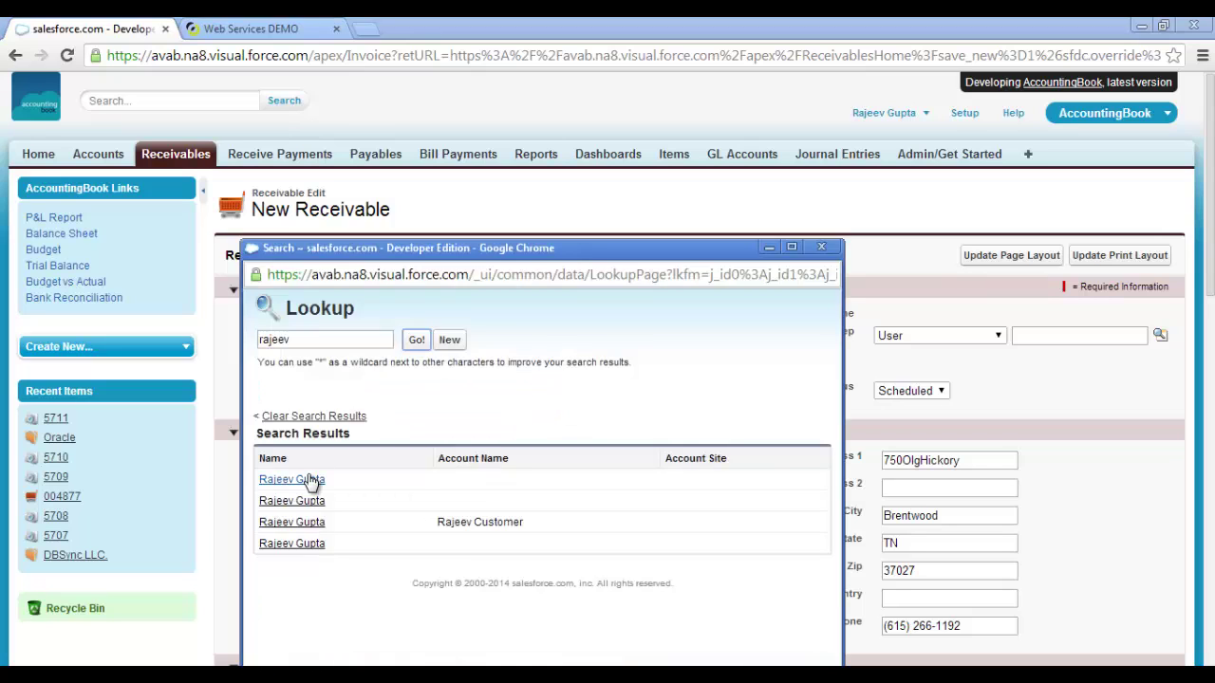
left_click(312, 482)
scroll(646, 439, "down", 8)
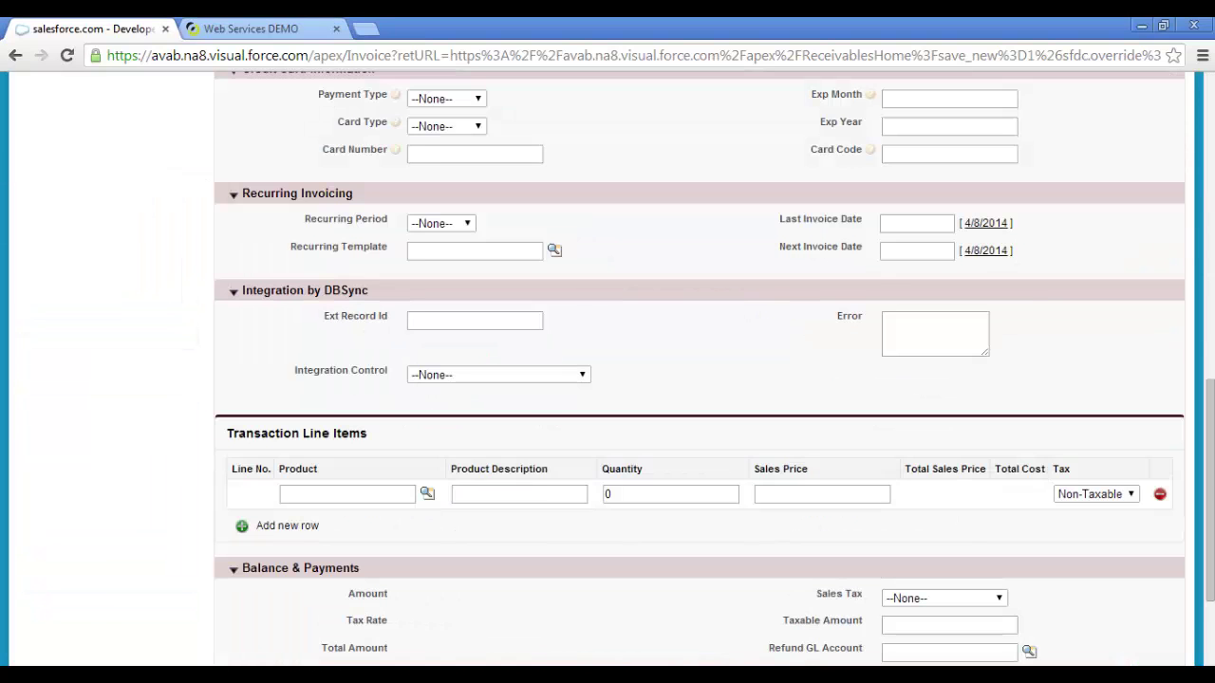
Add a Dell-Laptop line with description, quantity 10 and price 2000.
left_click(425, 493)
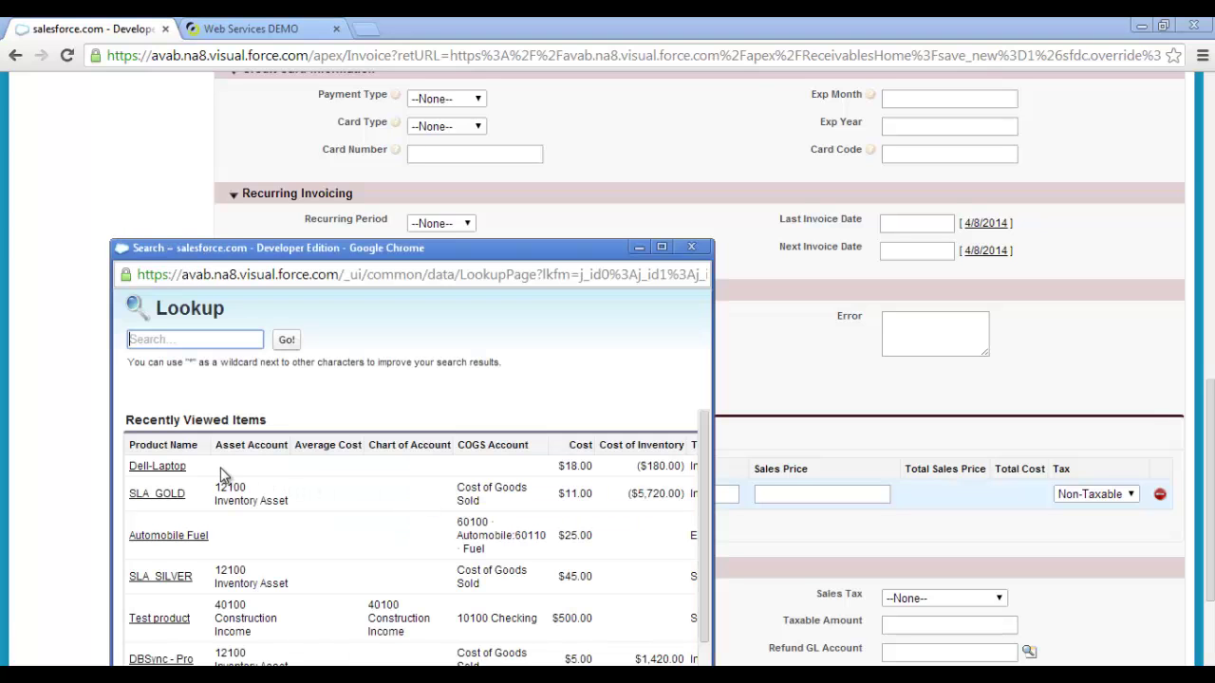
left_click(166, 472)
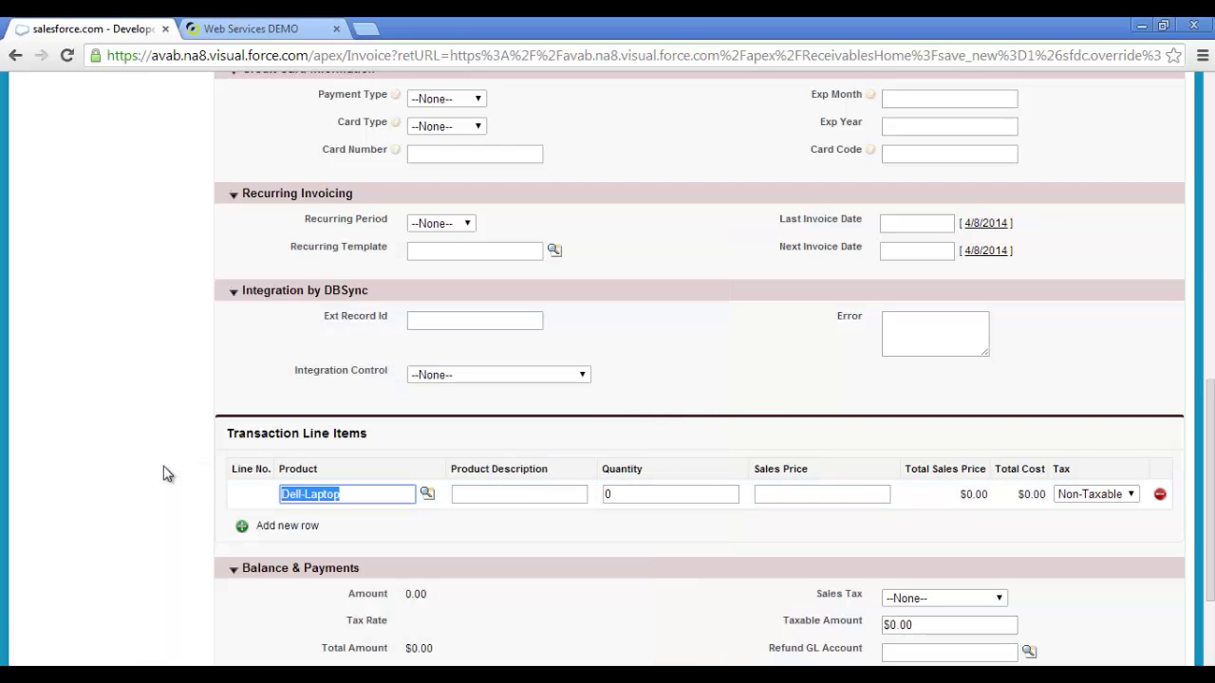
left_click(495, 493)
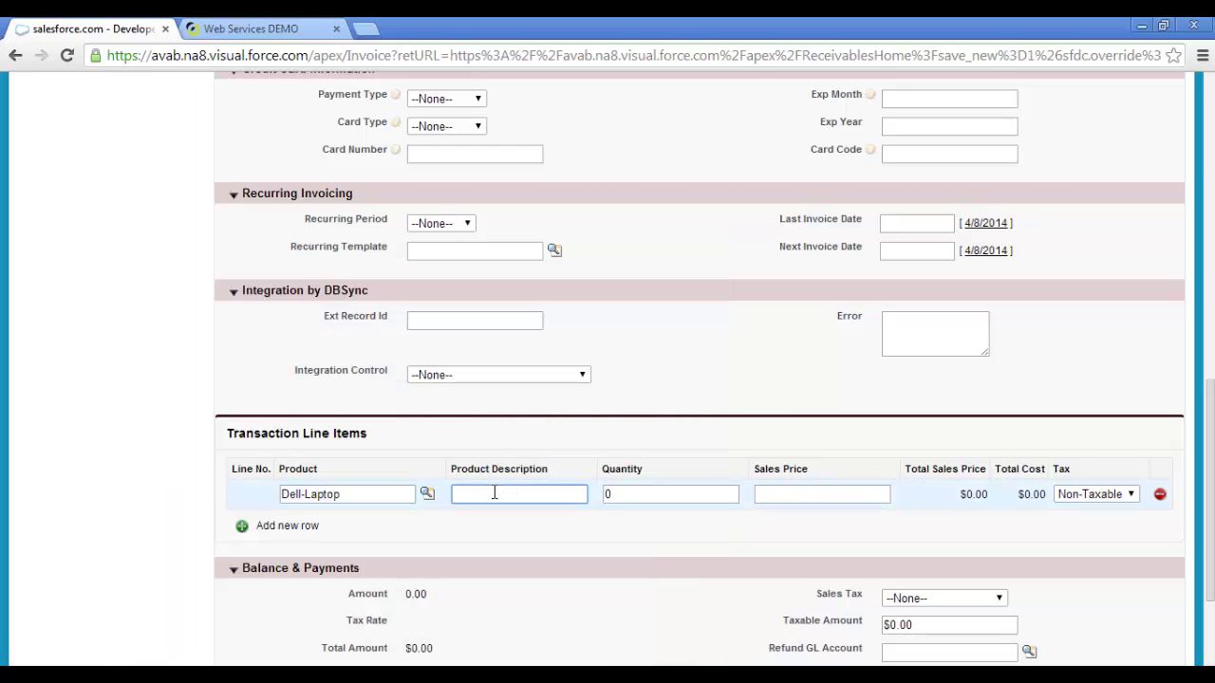
Add a second SLA_GOLD line of 20 at 2100 and save the 62,000 invoice.
left_click(290, 527)
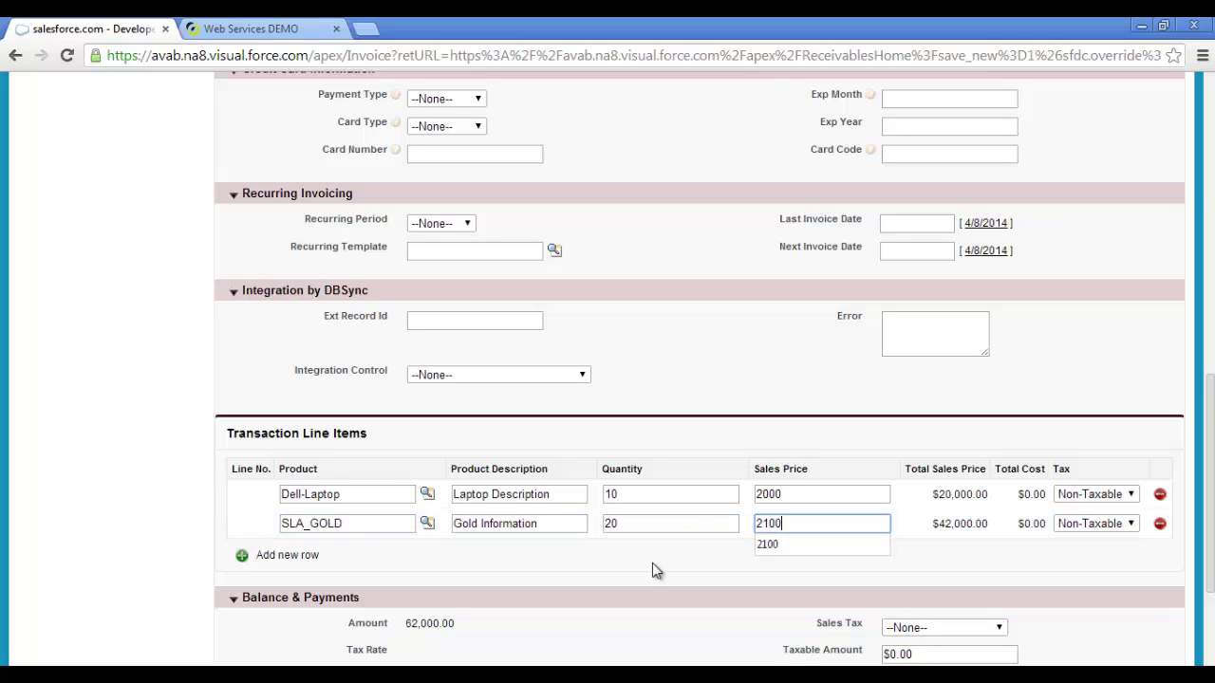
left_click(652, 567)
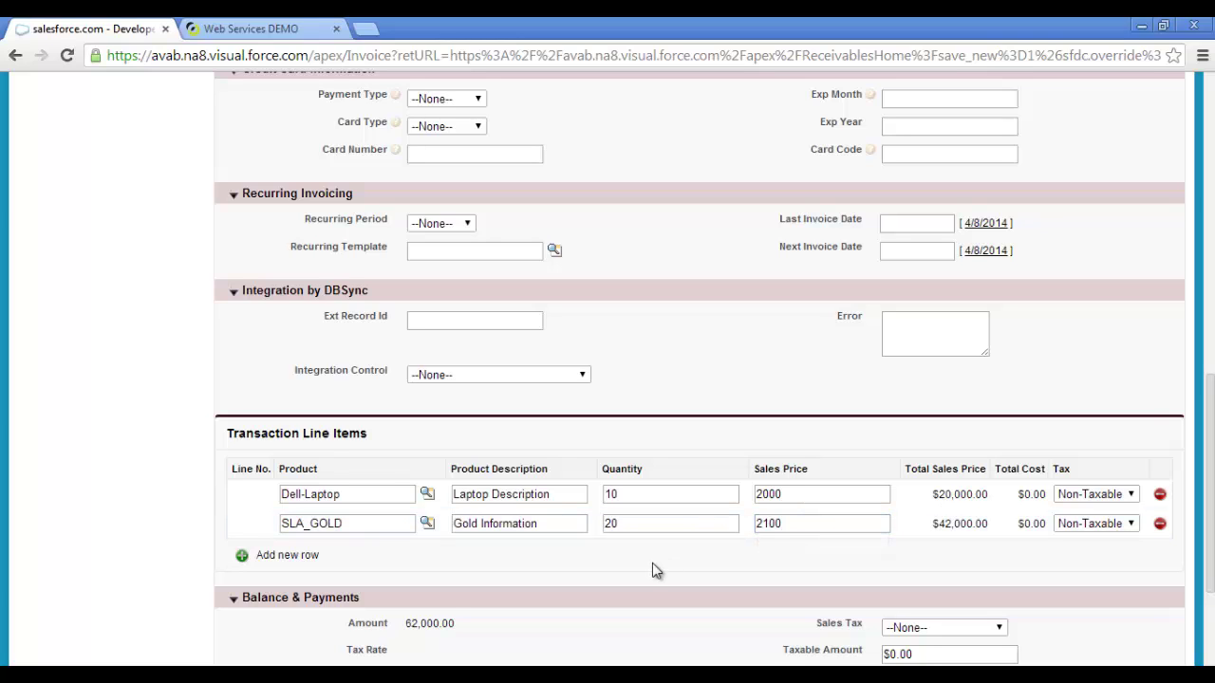
scroll(652, 568, "down", 3)
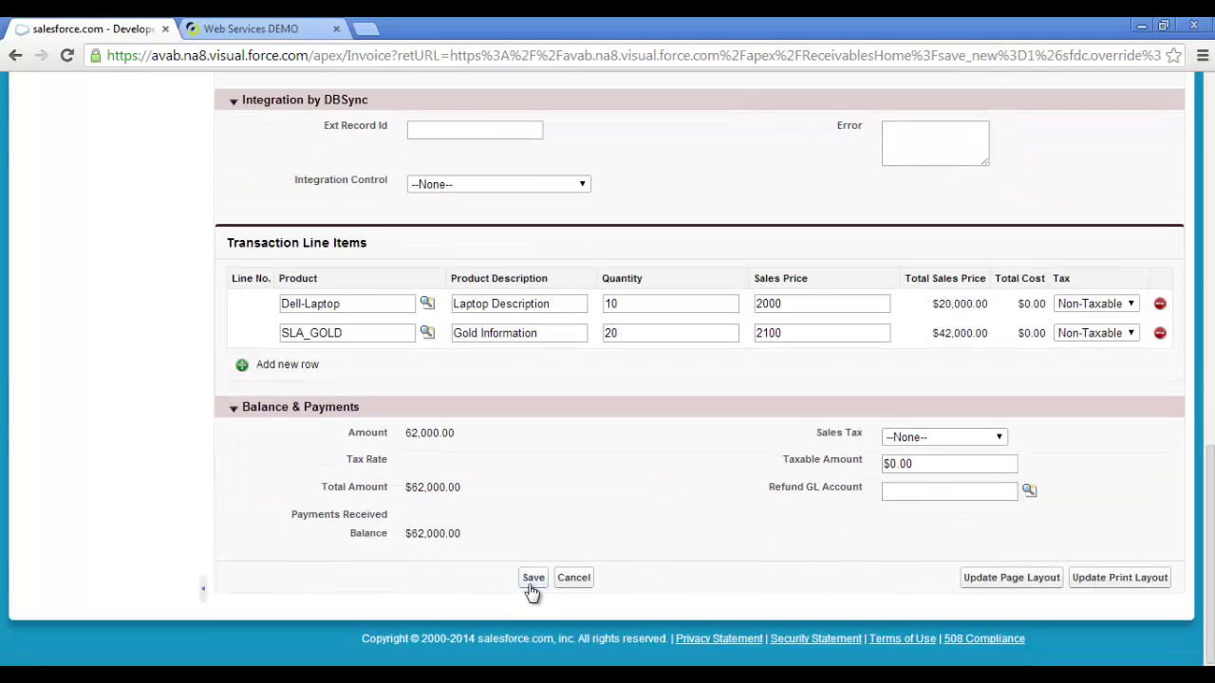
left_click(531, 582)
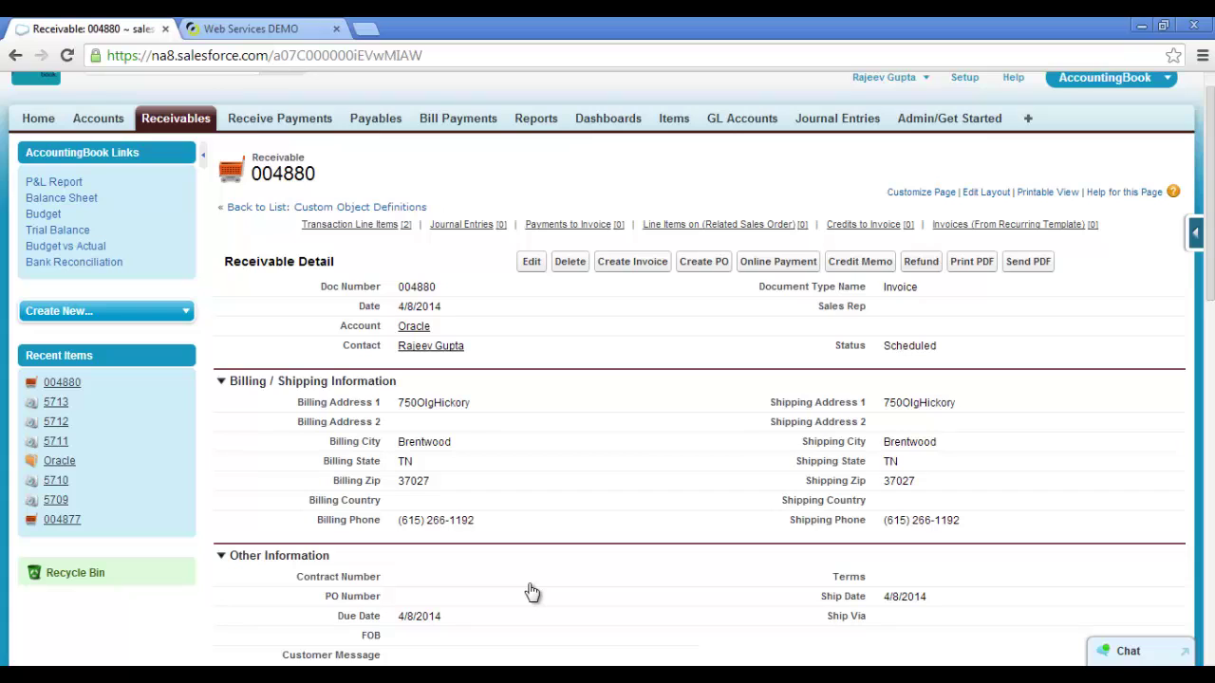
Edit invoice 004880, choose Sales Invoice under Integration Control, and save.
scroll(532, 593, "down", 4)
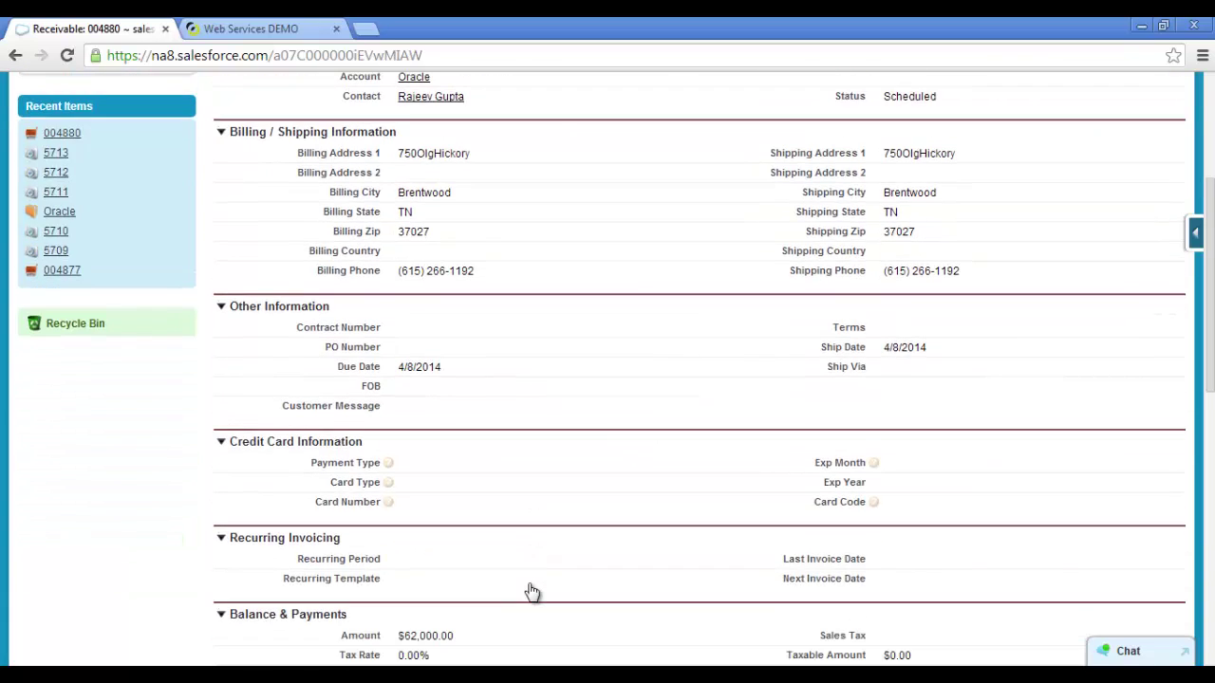
scroll(533, 592, "down", 1)
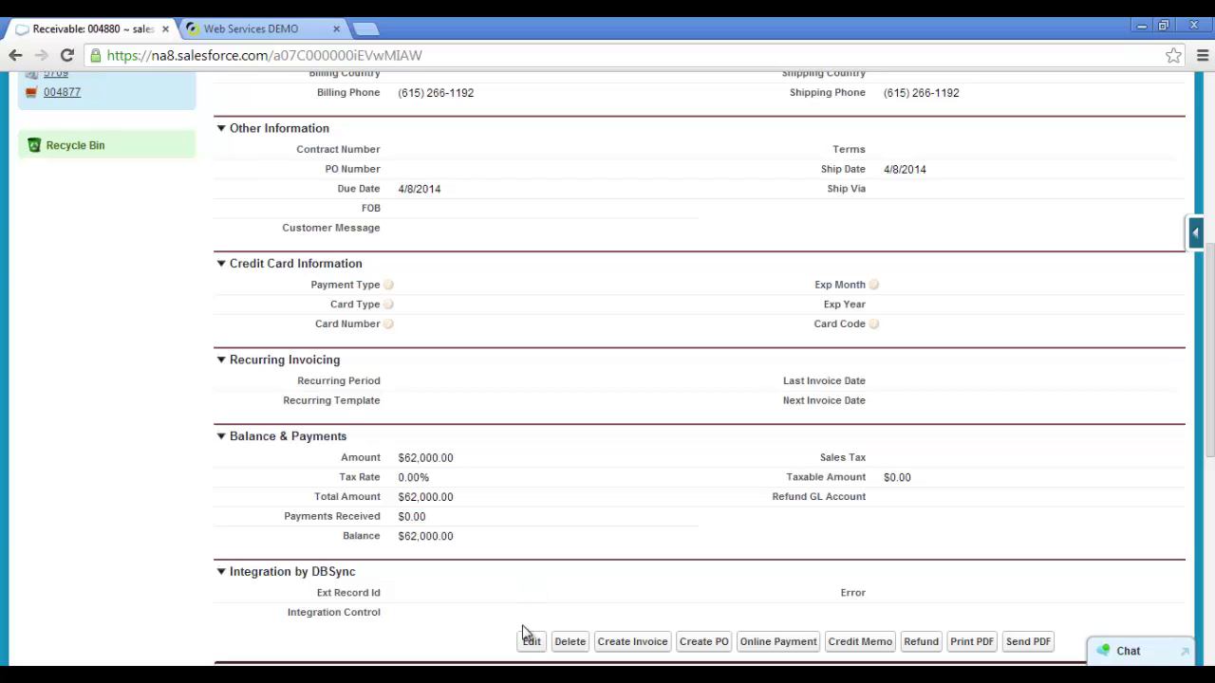
left_click(530, 642)
left_click(516, 609)
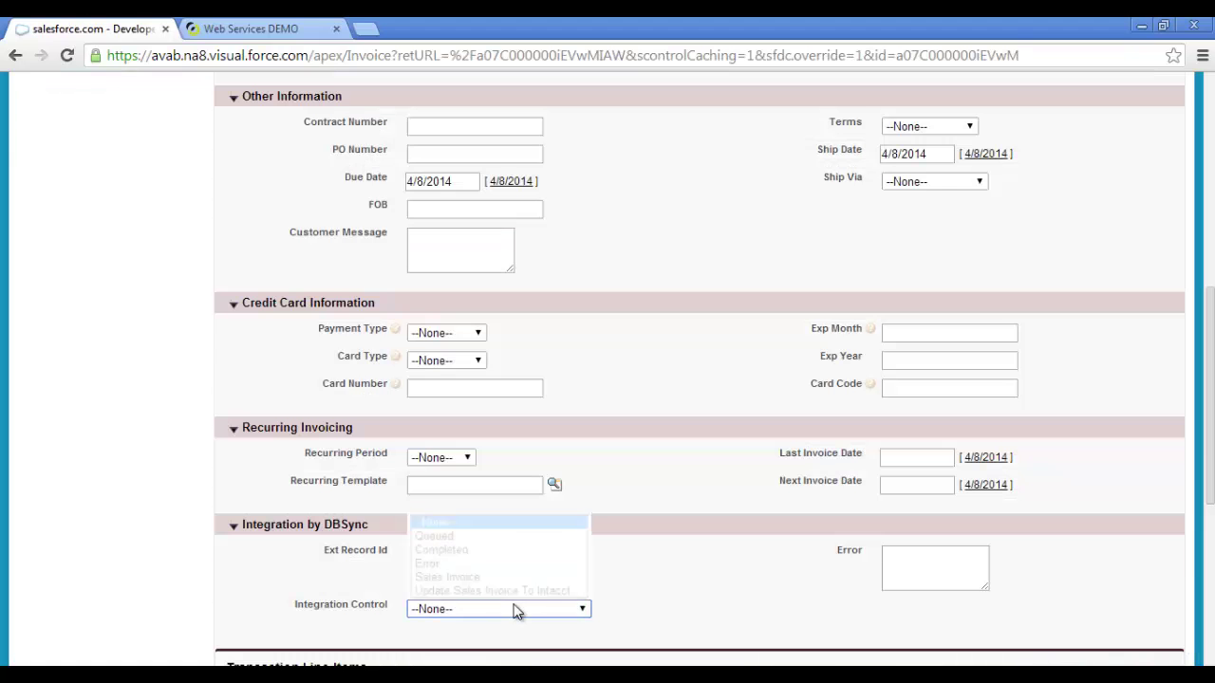
left_click(480, 581)
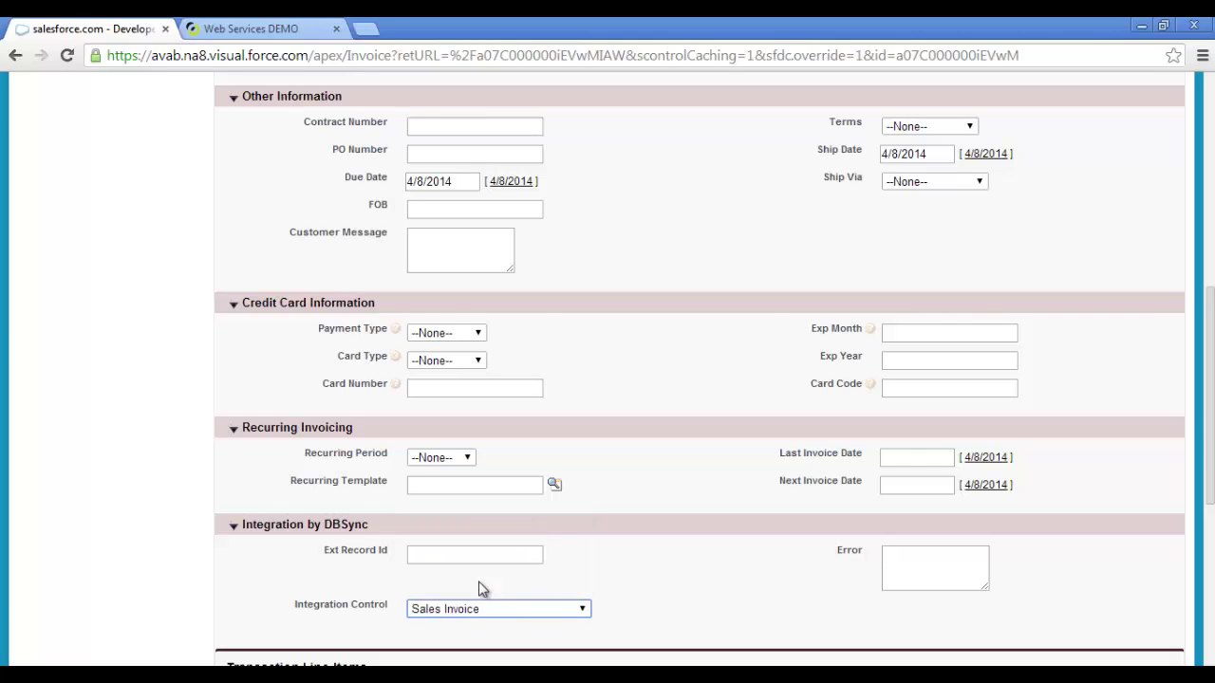
scroll(504, 587, "down", 5)
left_click(530, 585)
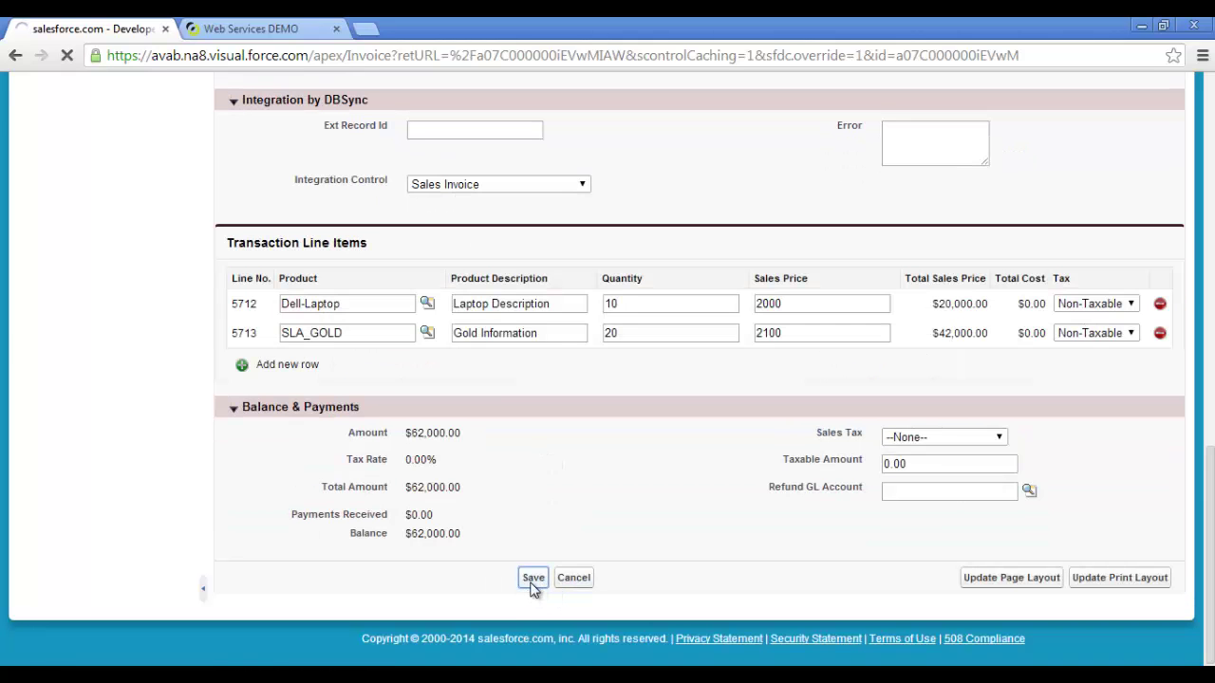
scroll(534, 590, "down", 2)
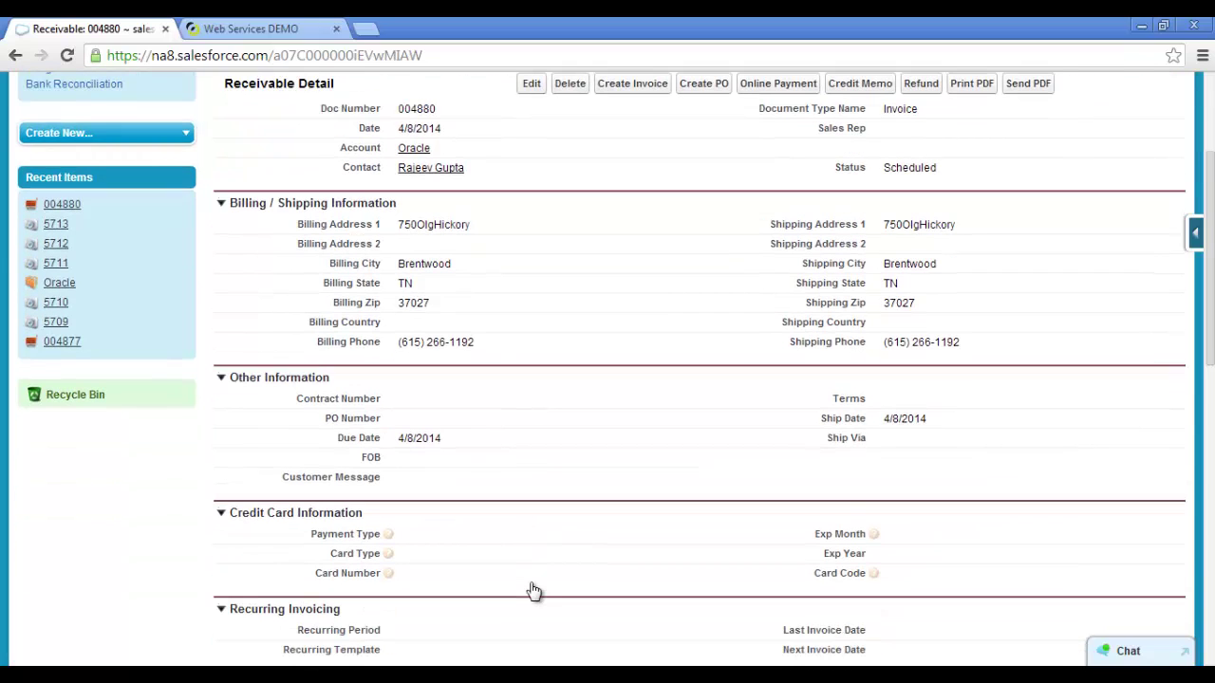
Confirm the Integration by DBSync section shows Sales Invoice Updated, then switch to Intacct.
scroll(533, 590, "down", 1)
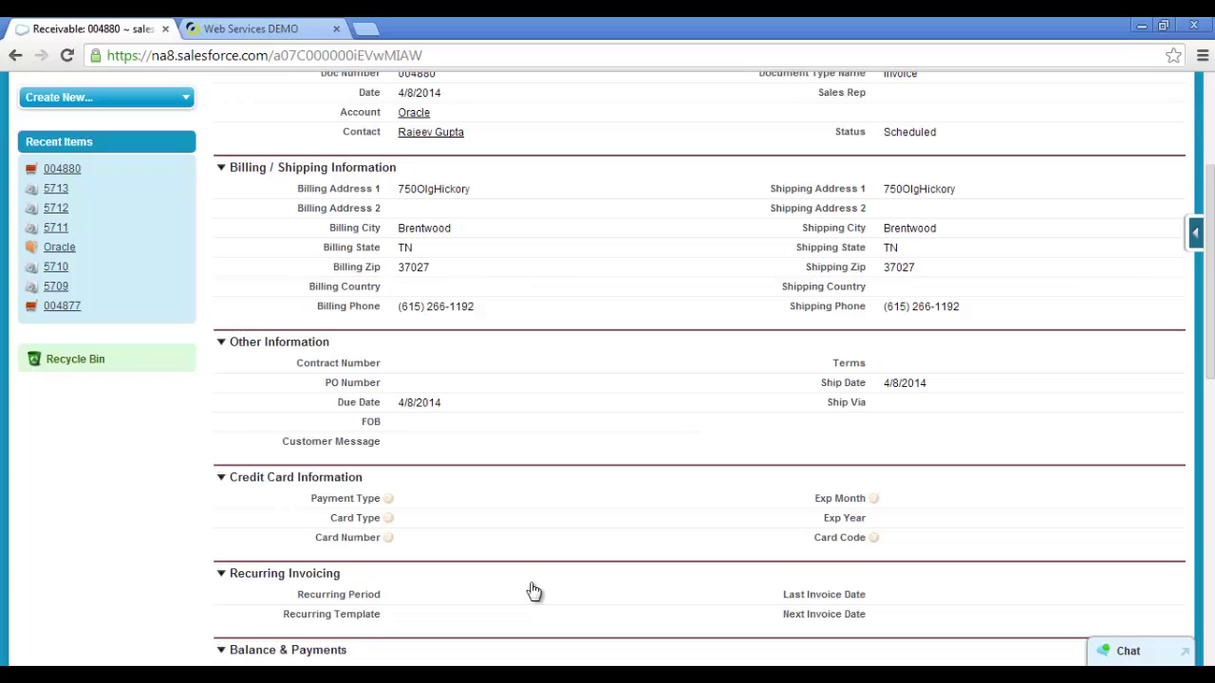
scroll(534, 591, "down", 5)
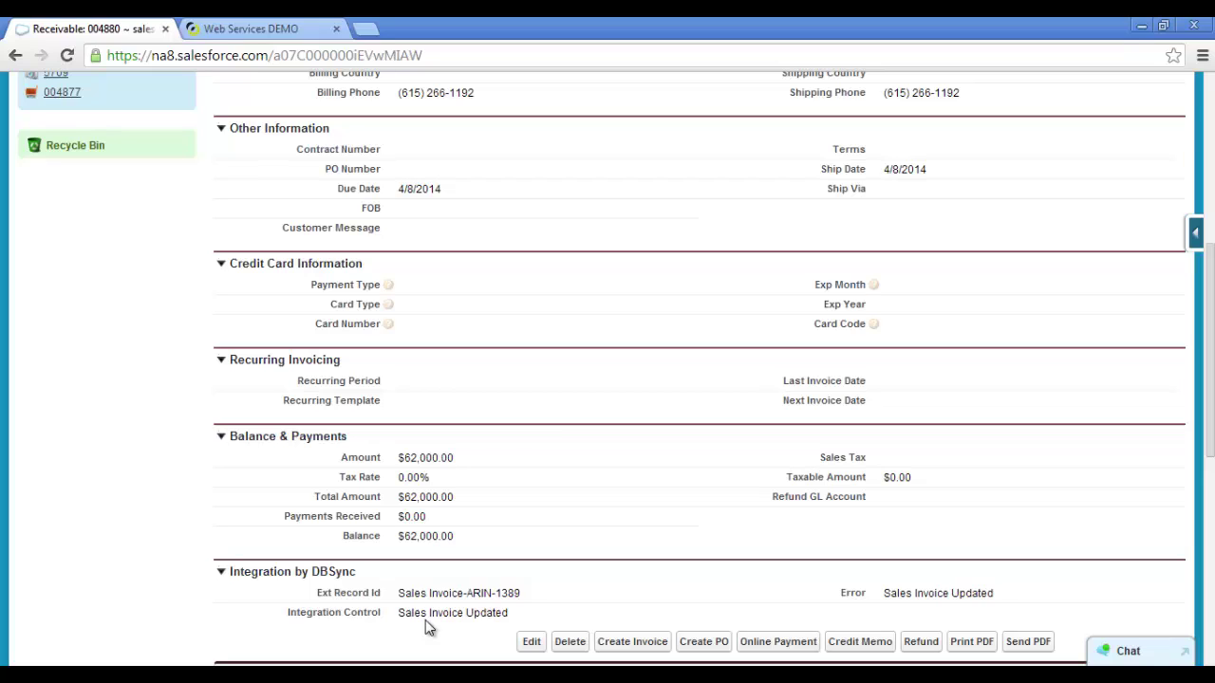
key("ctrl+Tab")
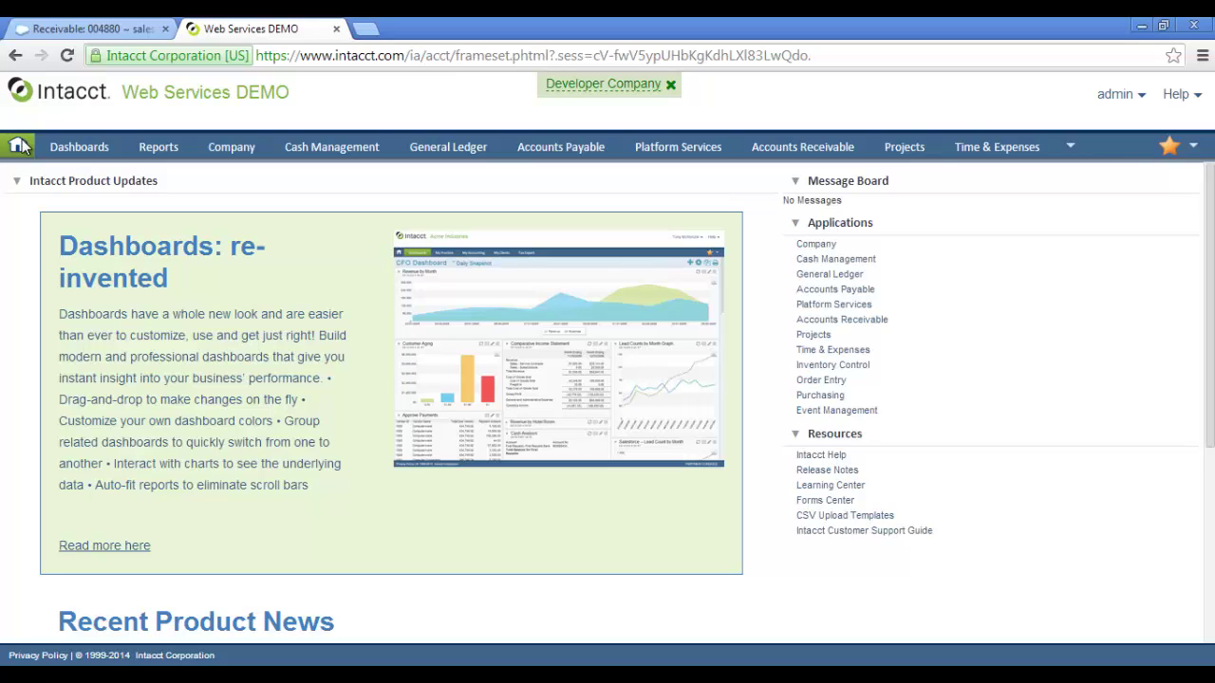
Open Order Entry sales invoice ARIN-1389 for Oracle and check its 62,000.00 total.
mouse_move(1072, 147)
mouse_move(1005, 191)
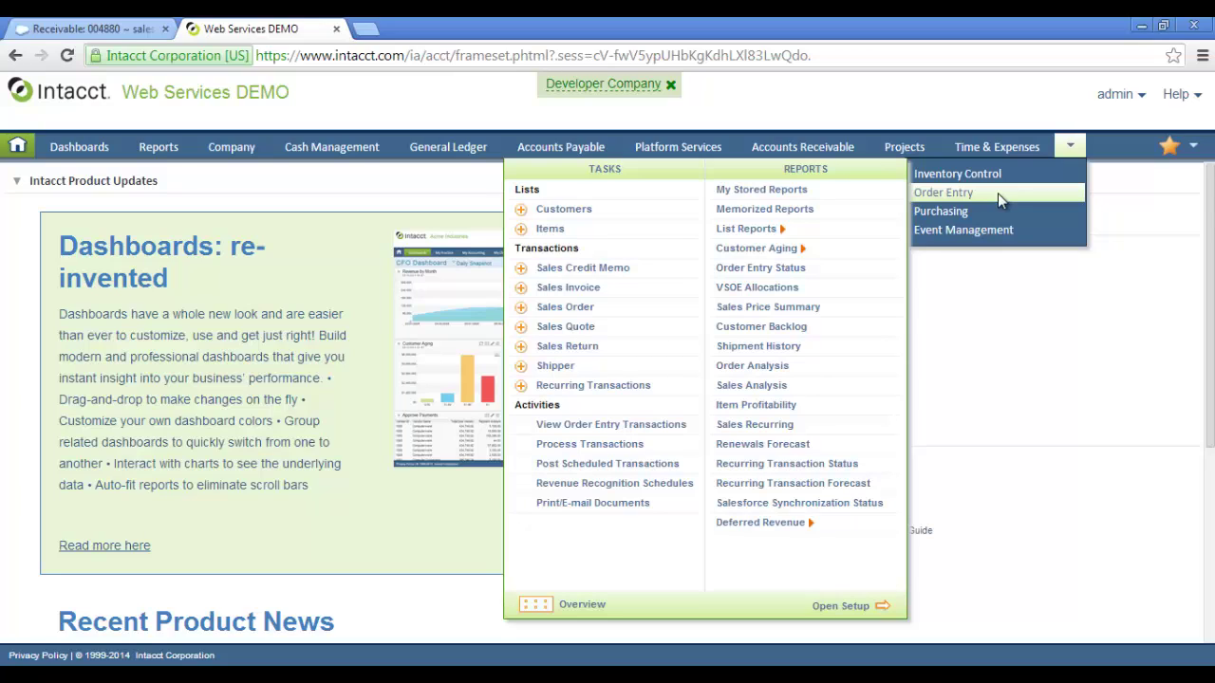
left_click(569, 288)
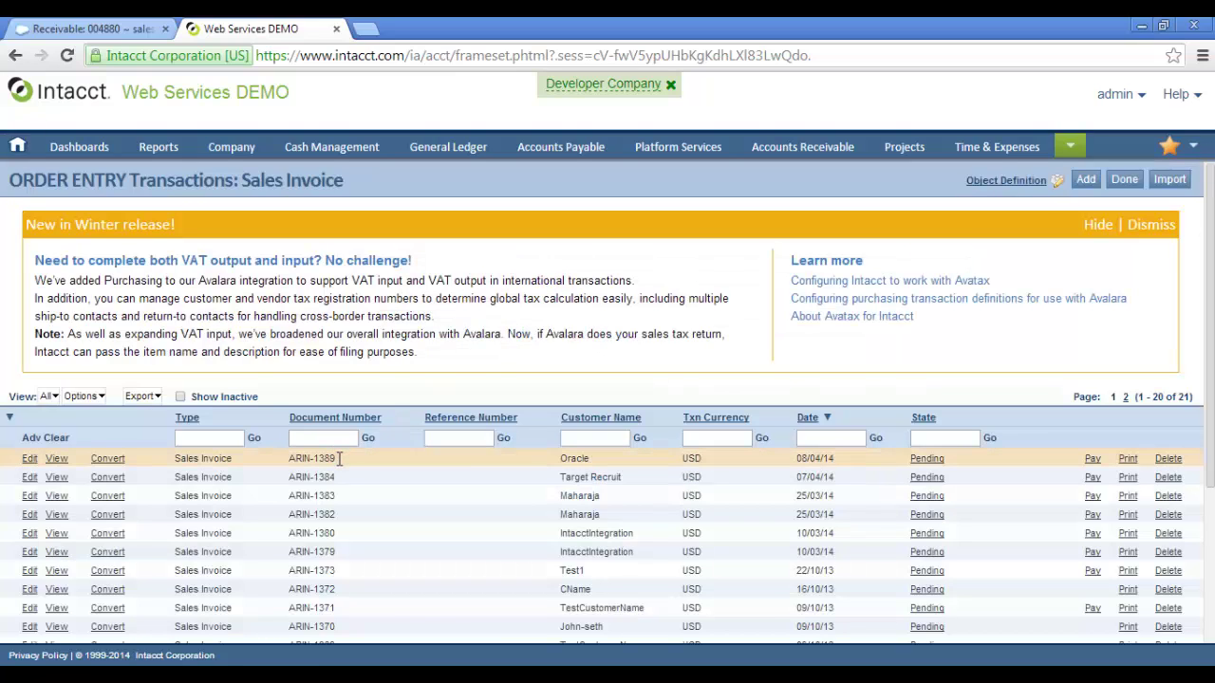
left_click(29, 459)
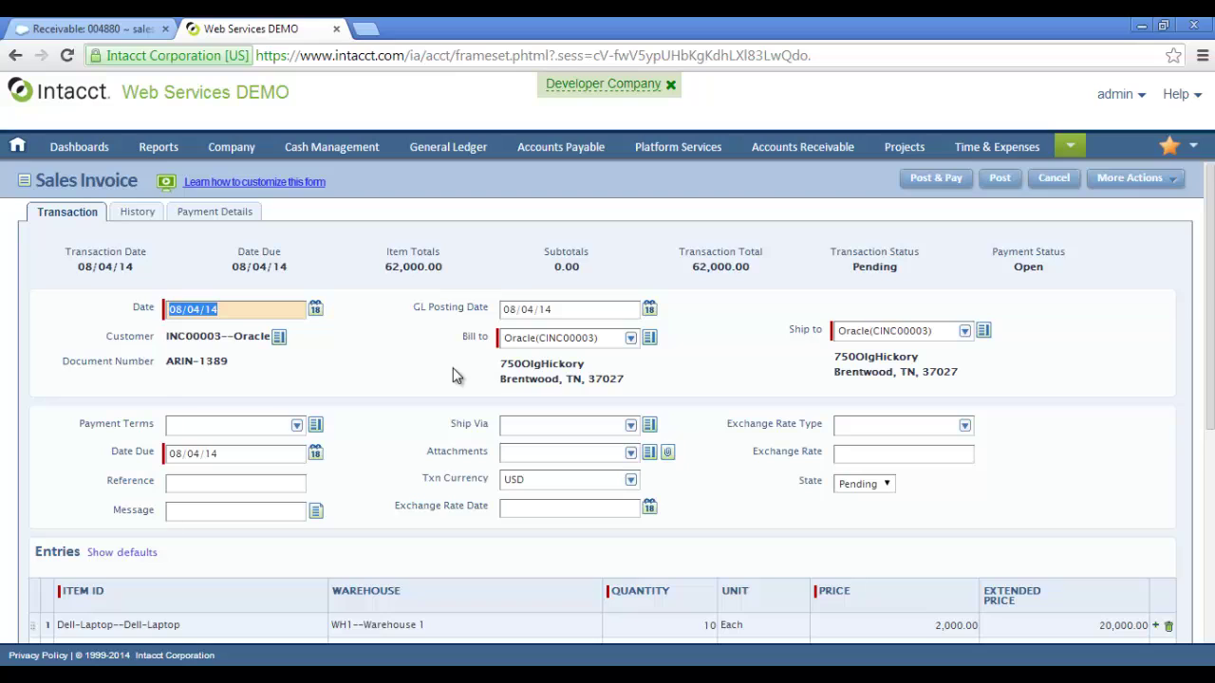
scroll(453, 376, "down", 2)
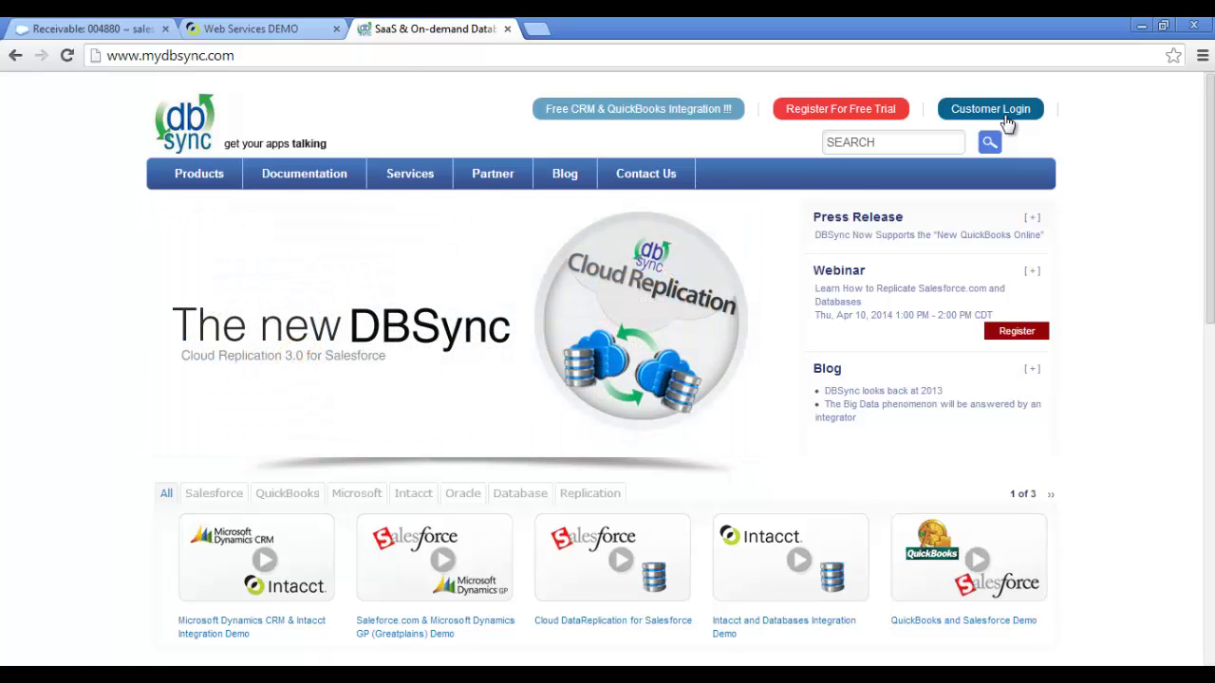
Sign in with the customer account username and password, then launch DBSync 3.0.
left_click(1004, 116)
left_click(803, 263)
key("Tab")
type("*******")
key("Return")
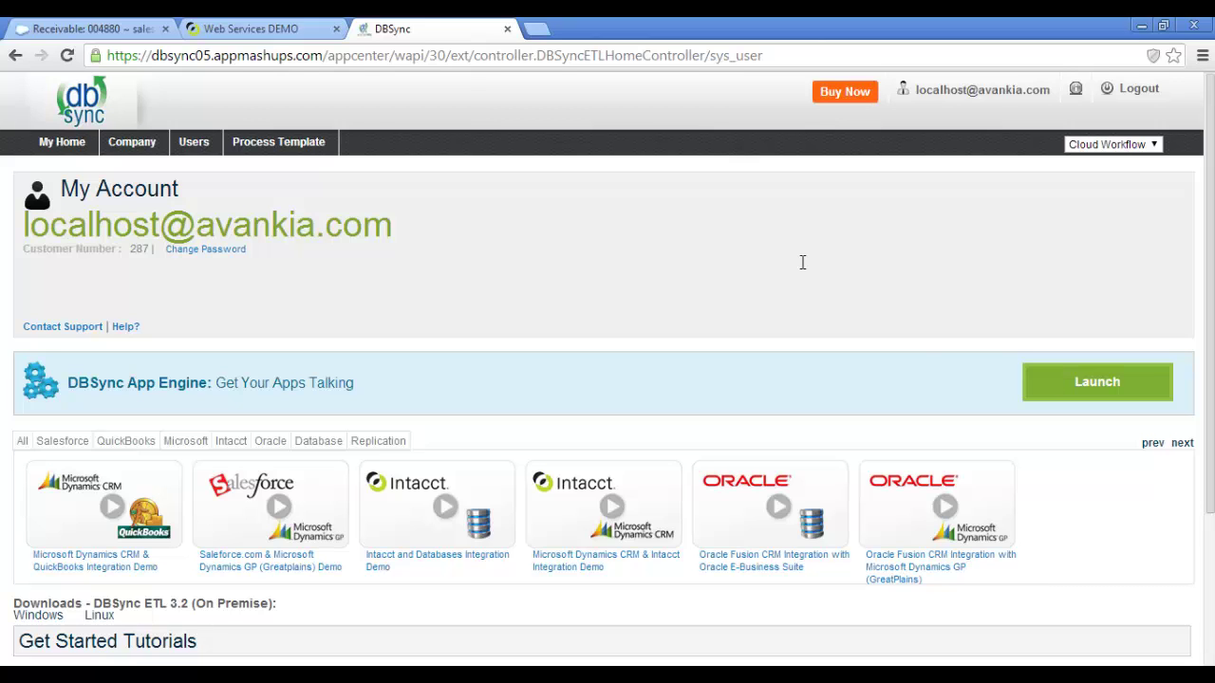
left_click(1039, 375)
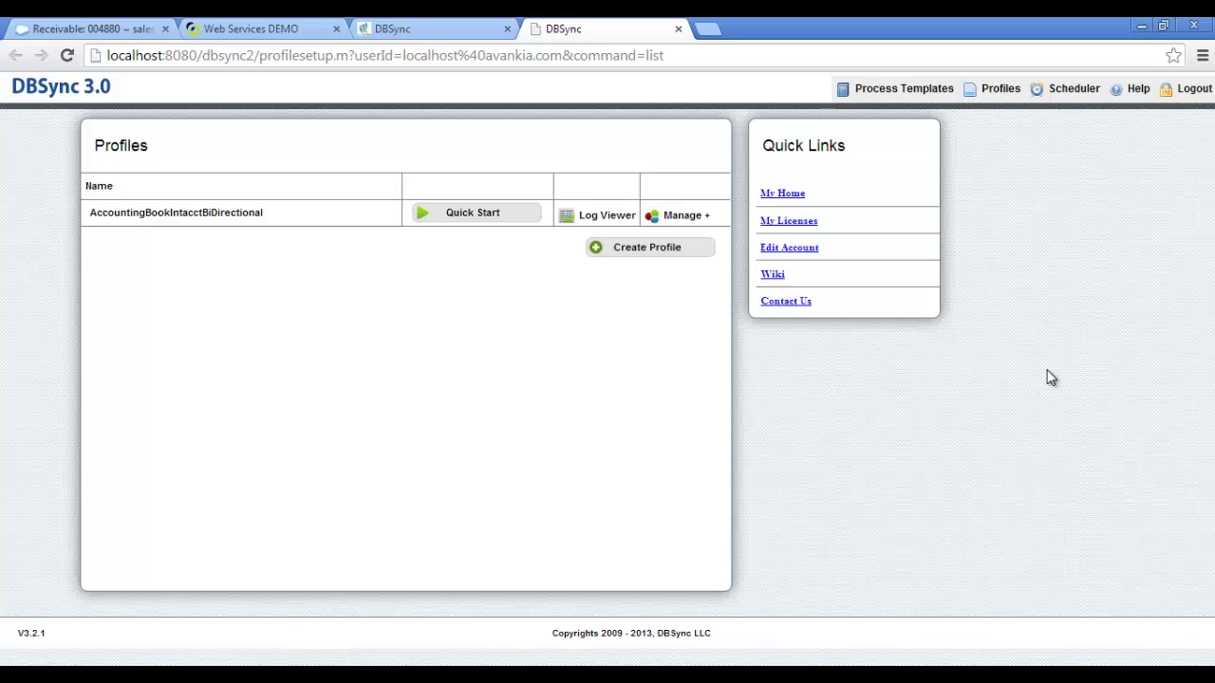
Edit the AccountingBookIntacctBiDirectional profile and review the Salesforce adapter's username and password.
left_click(677, 219)
left_click(680, 229)
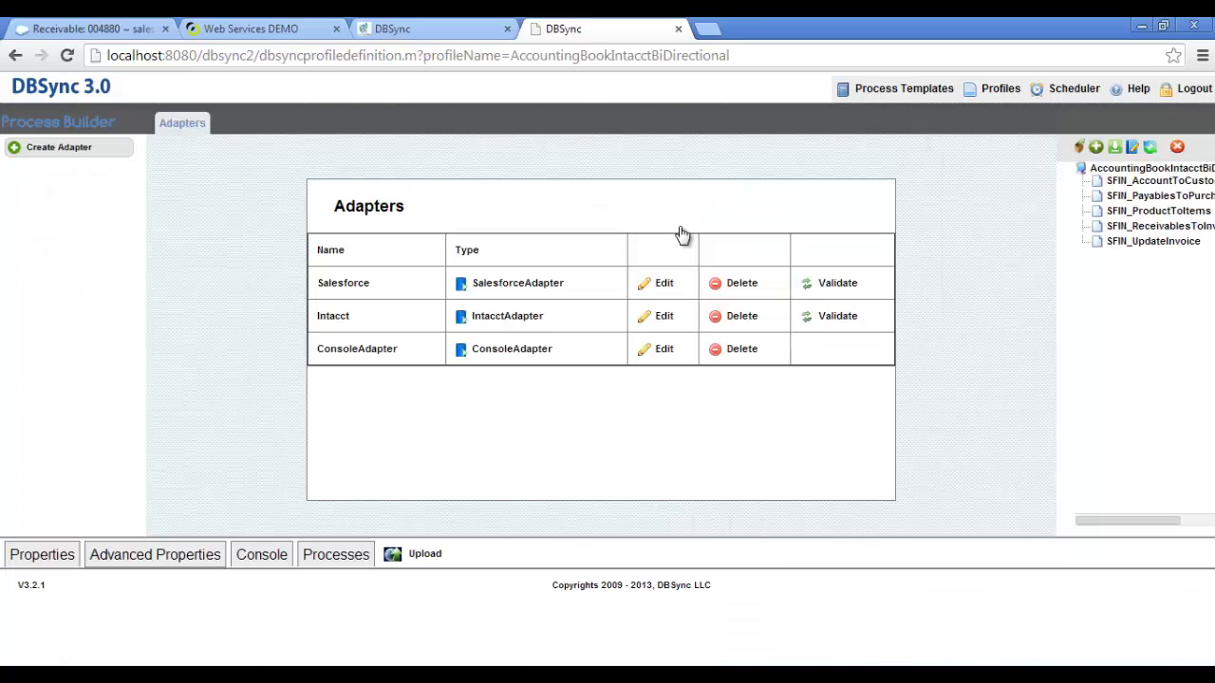
left_click(663, 283)
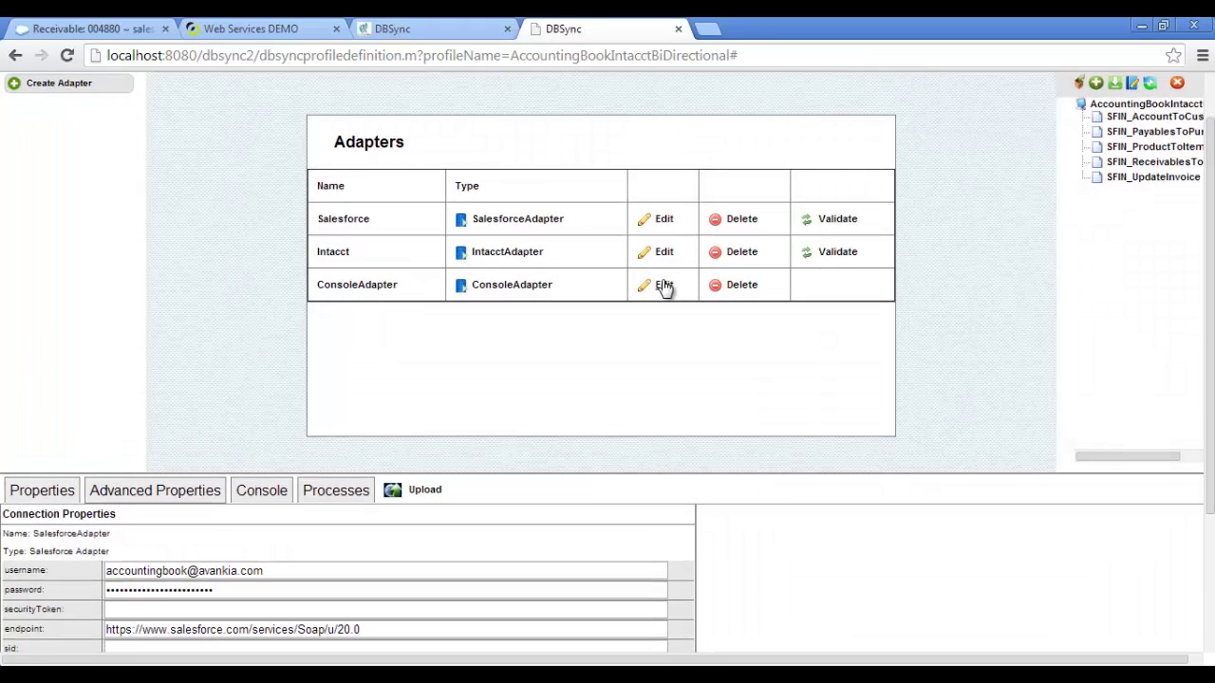
left_click(488, 567)
left_click(484, 587)
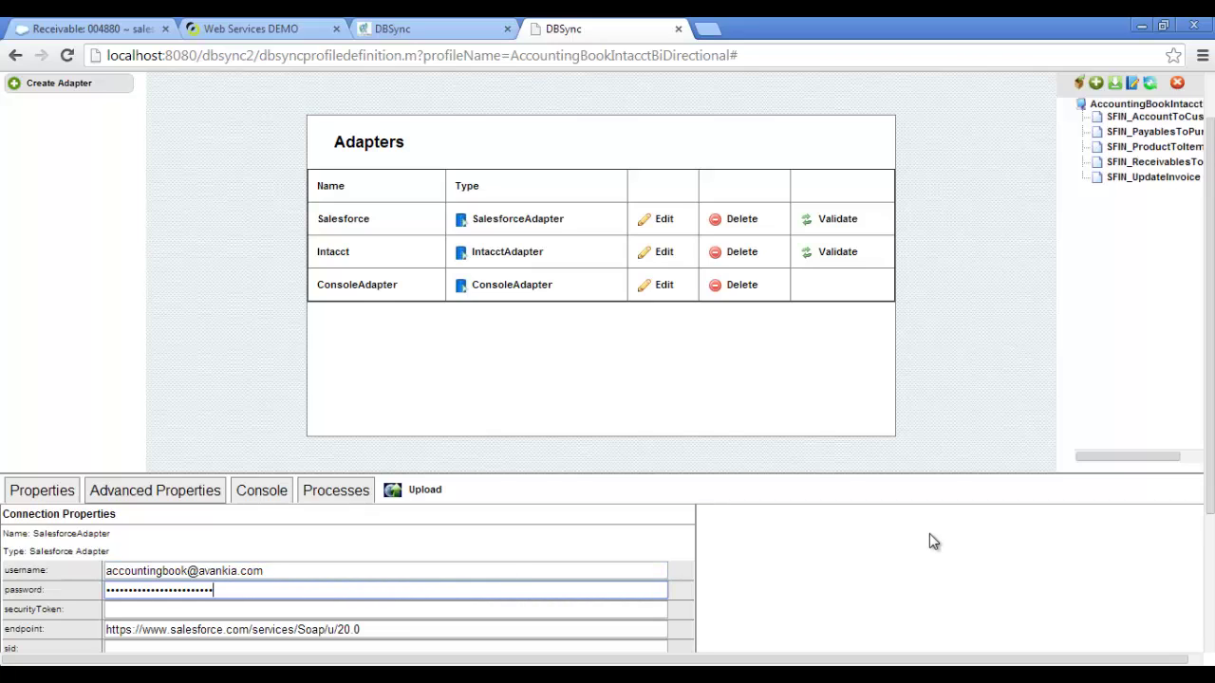
Validate the Intacct and Salesforce adapter connection settings, dismissing each status message.
left_click(666, 254)
scroll(664, 255, "down", 3)
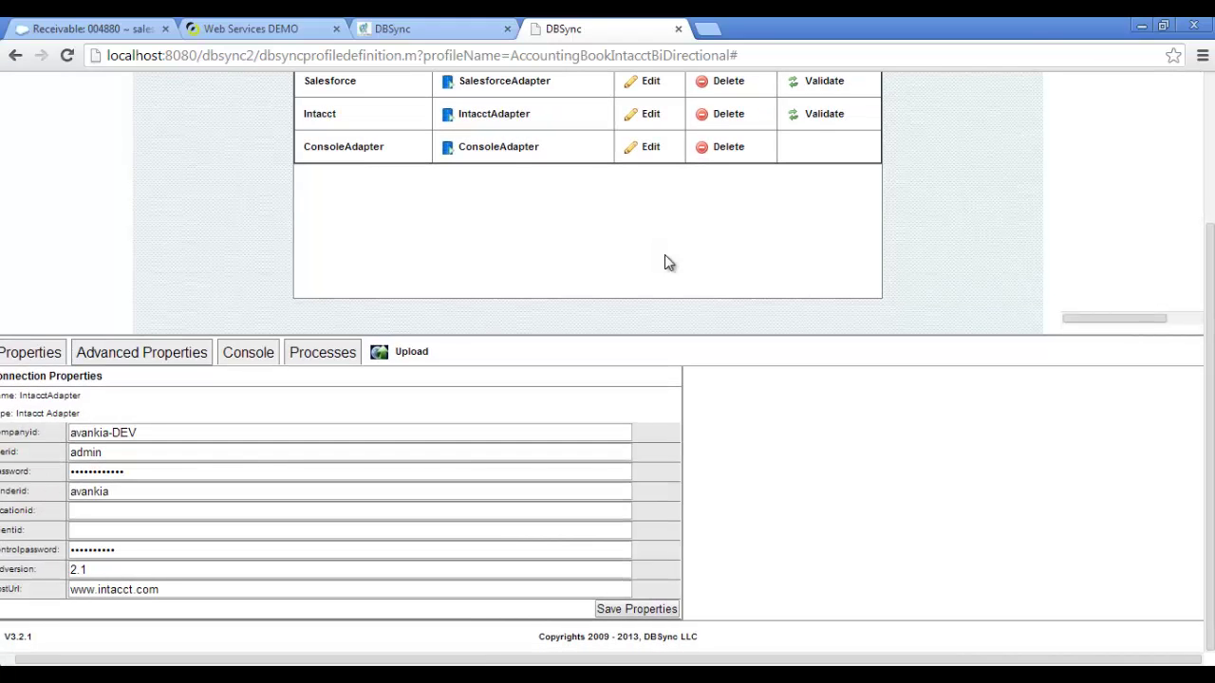
left_click(842, 122)
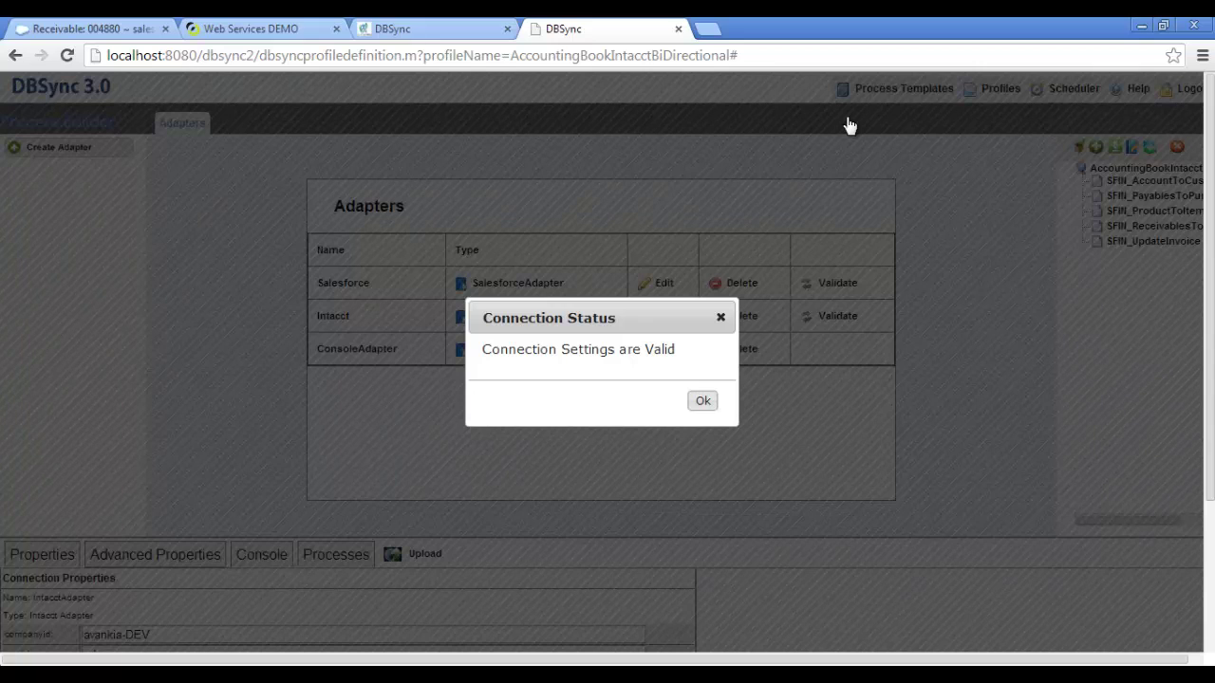
left_click(699, 400)
left_click(835, 283)
left_click(697, 402)
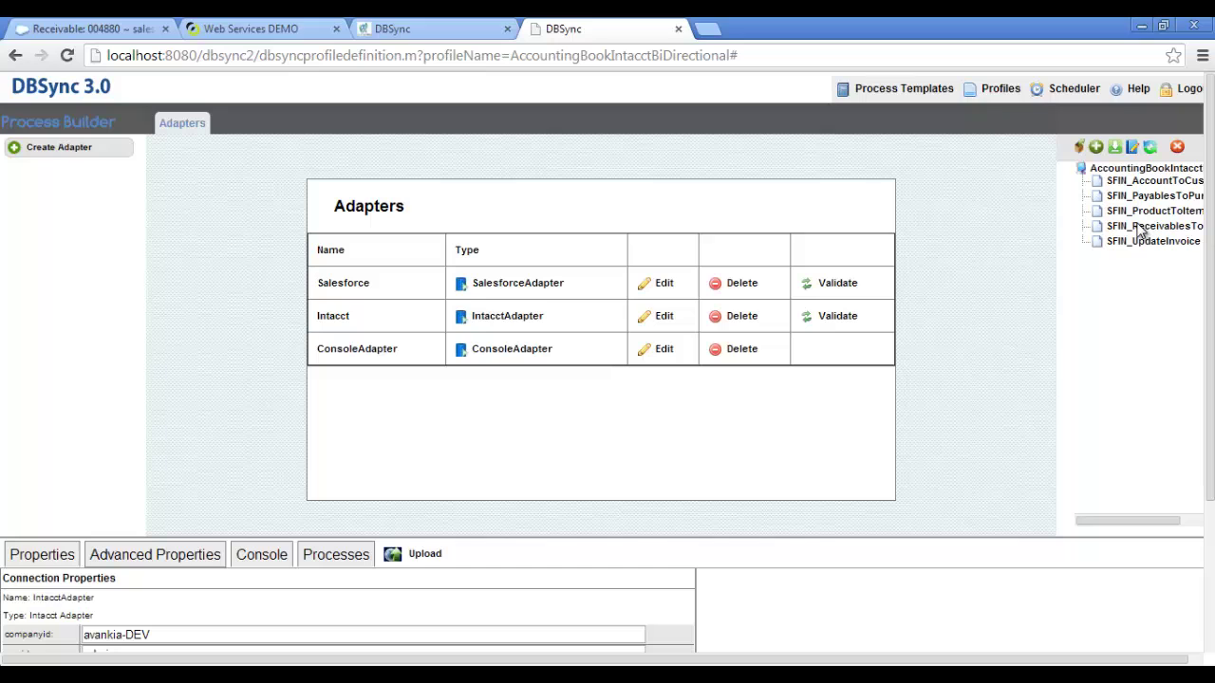
Open the SFIN_ReceivablesToInvoice control flow, then its ReceivablesToInvoice data flow.
double_click(1141, 230)
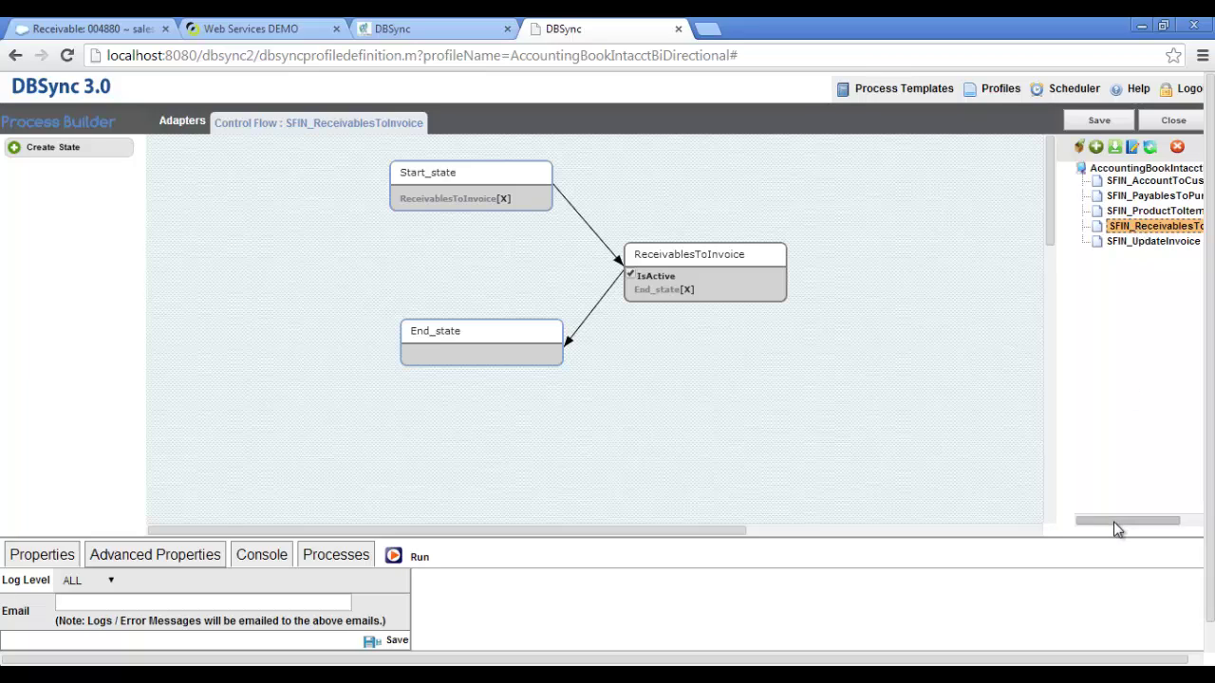
left_click_drag(1118, 529, 1152, 528)
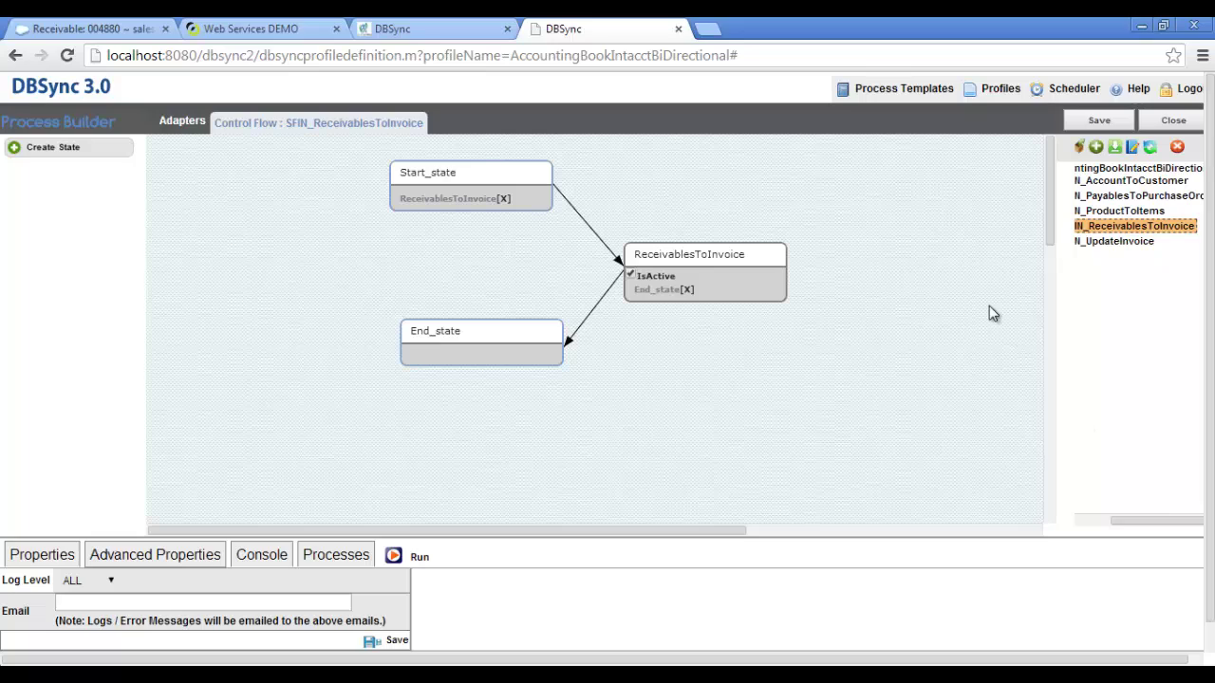
double_click(705, 262)
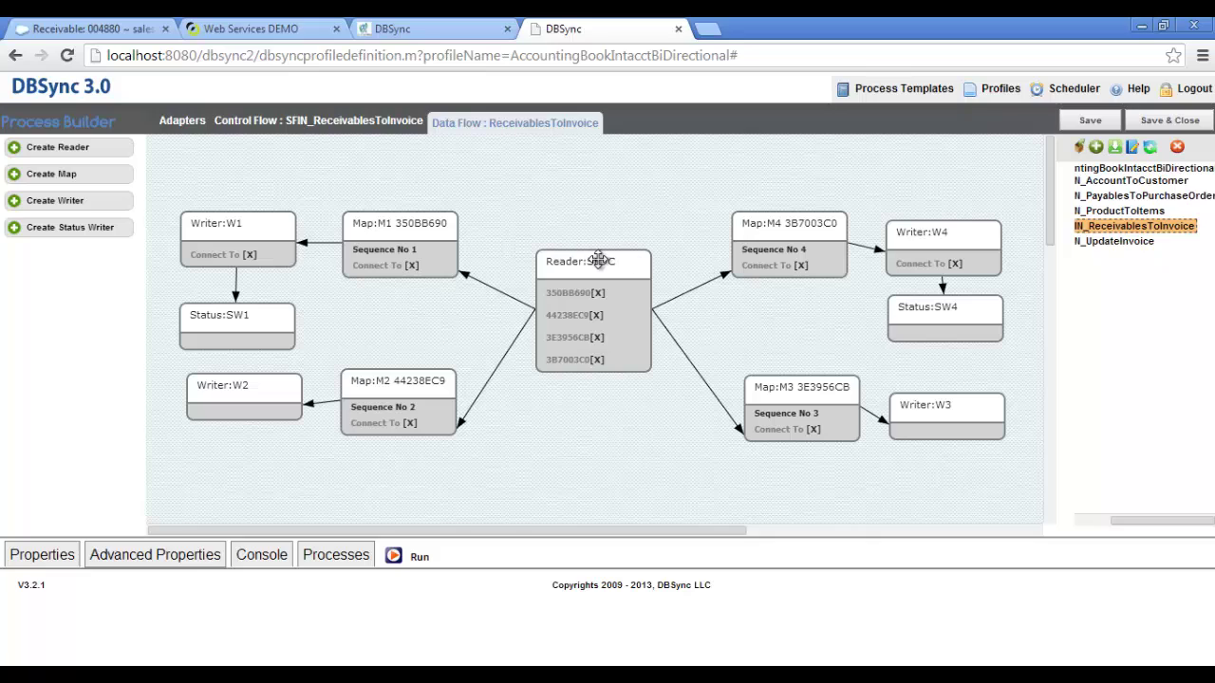
Open the Reader:SFDC properties and read its query for Integration Control 'Sales Invoice'.
right_click(598, 260)
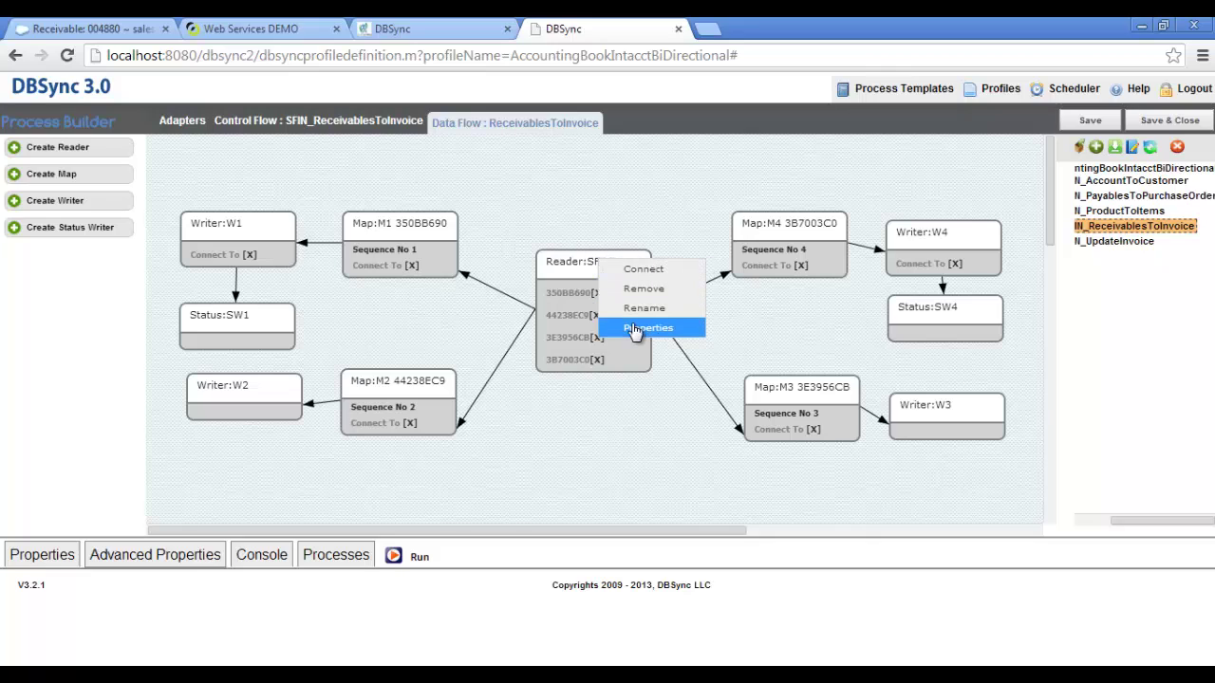
left_click(648, 328)
scroll(634, 330, "down", 3)
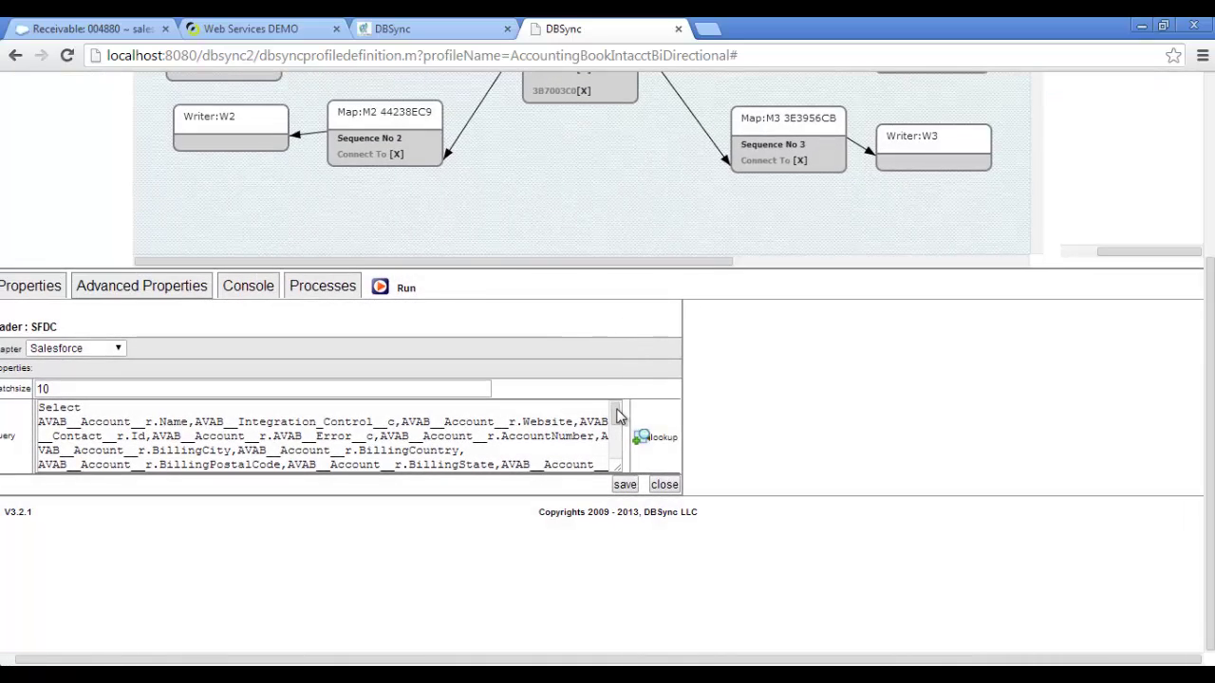
left_click_drag(617, 415, 618, 454)
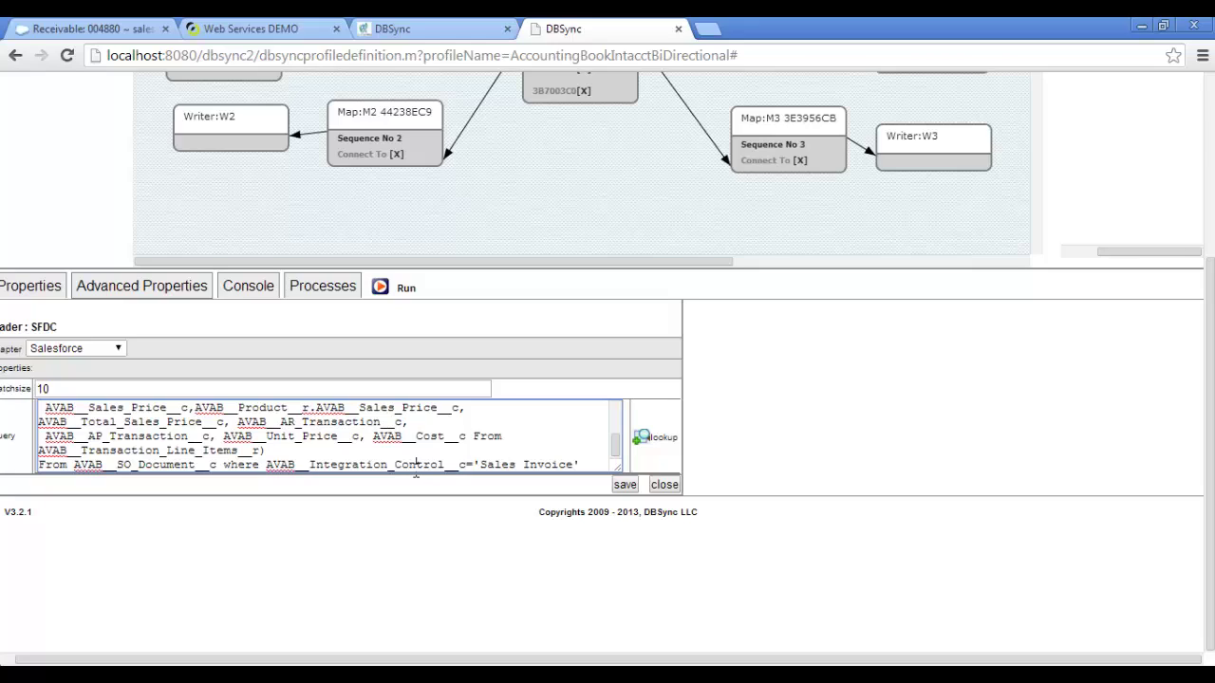
scroll(416, 472, "up", 3)
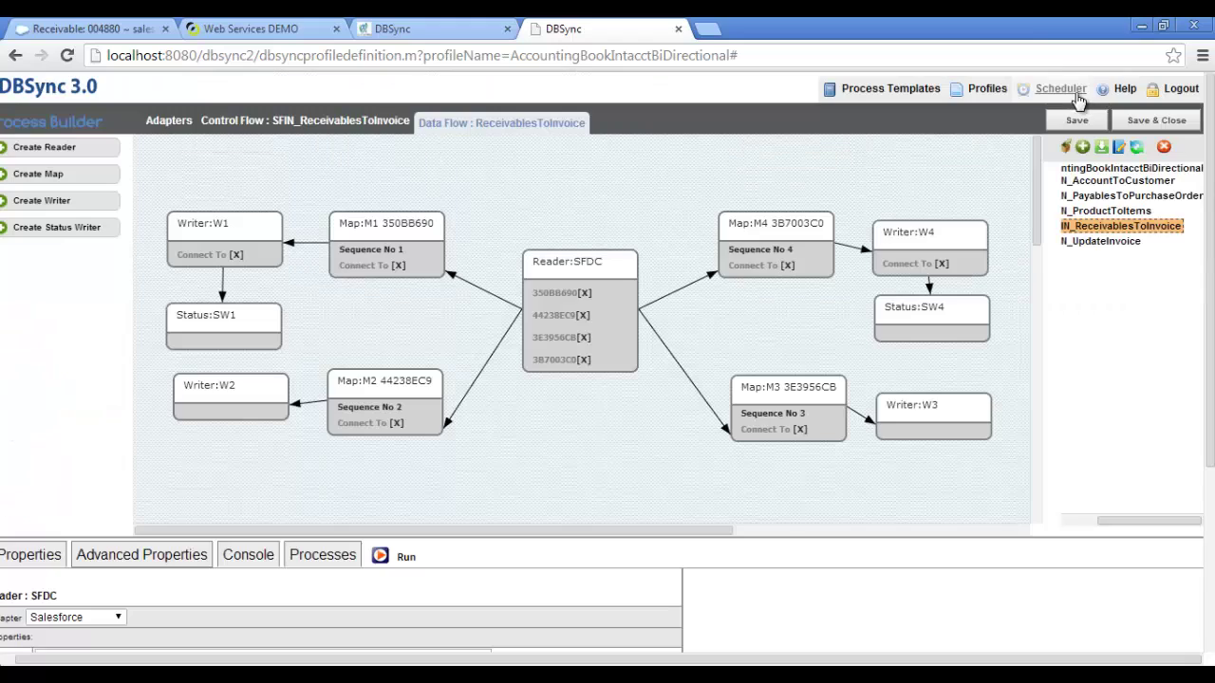
Save a cron job running processdefinition_SFIN_ReceivablesToInvoice.xml on expression 0 0/10 * * * ?
left_click(1075, 99)
left_click(321, 225)
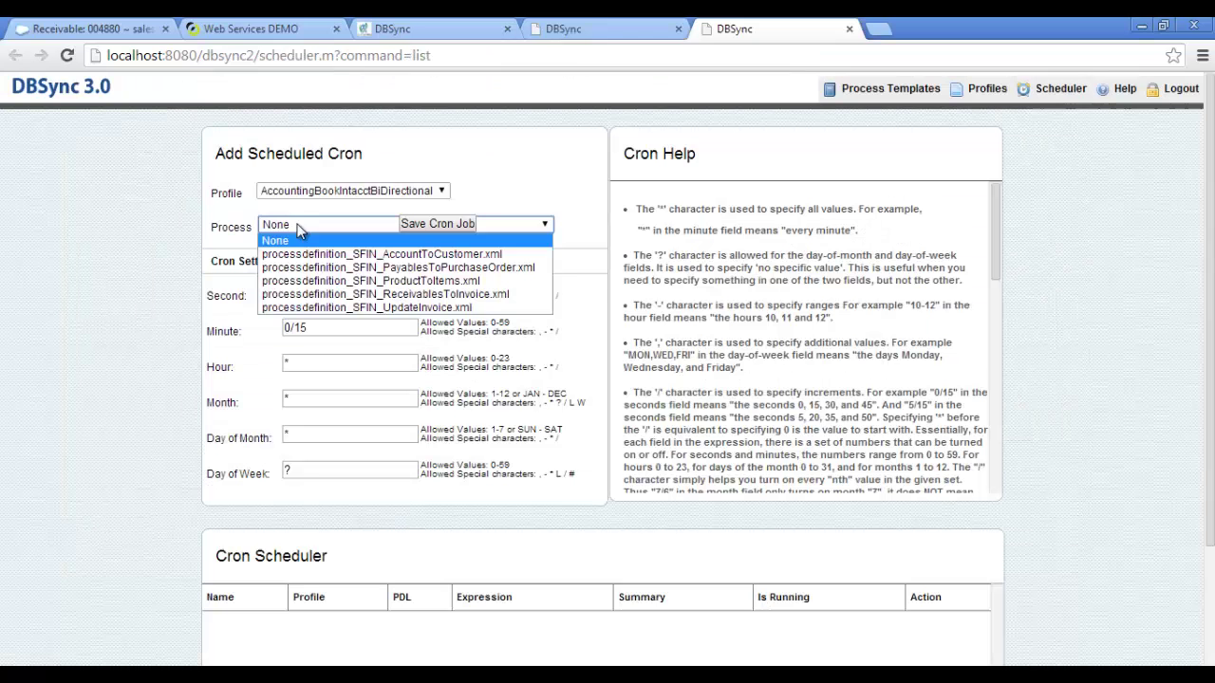
left_click(317, 298)
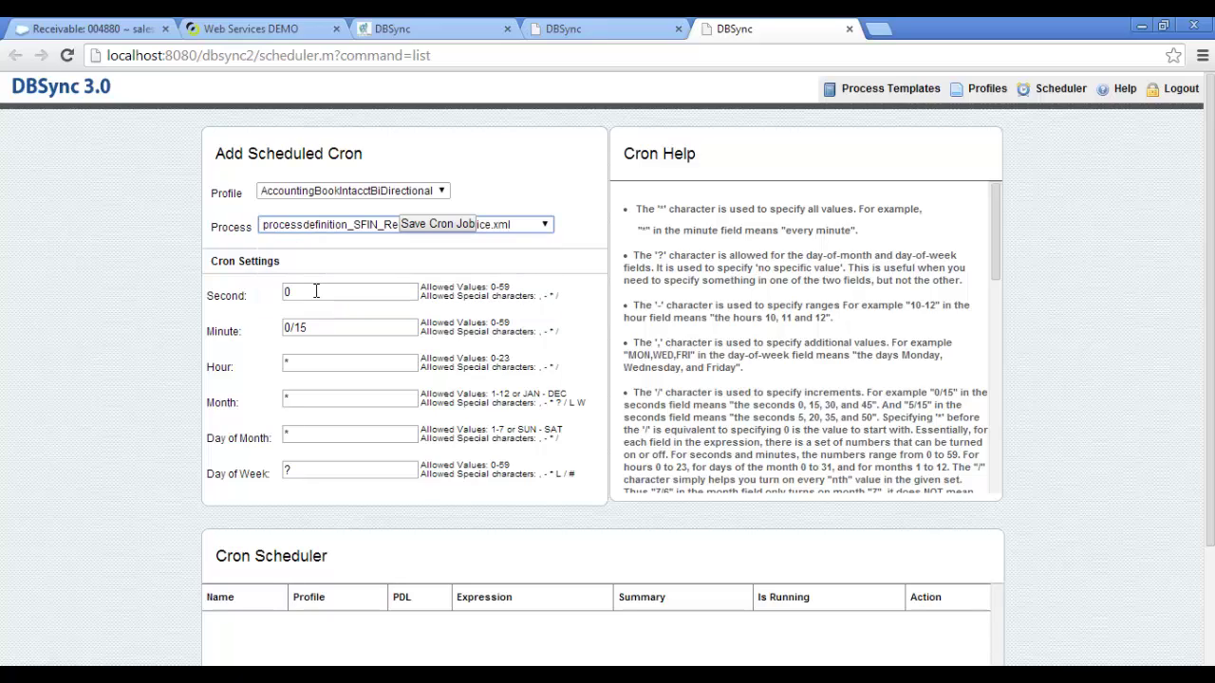
left_click(434, 234)
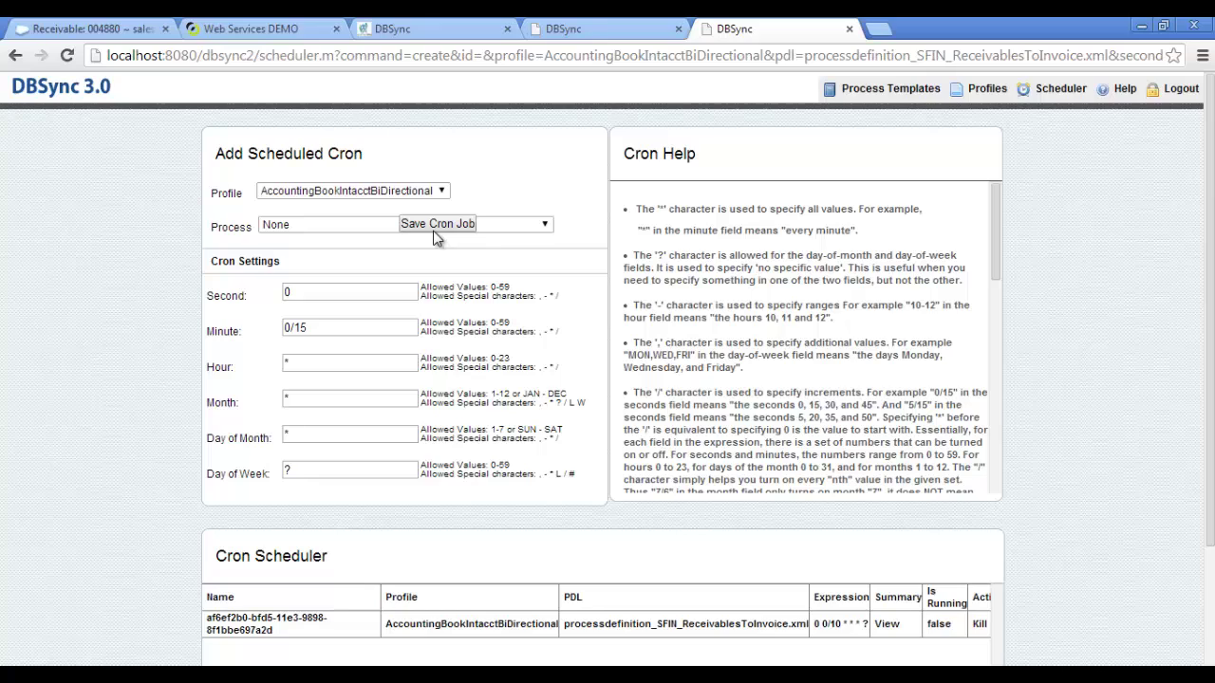